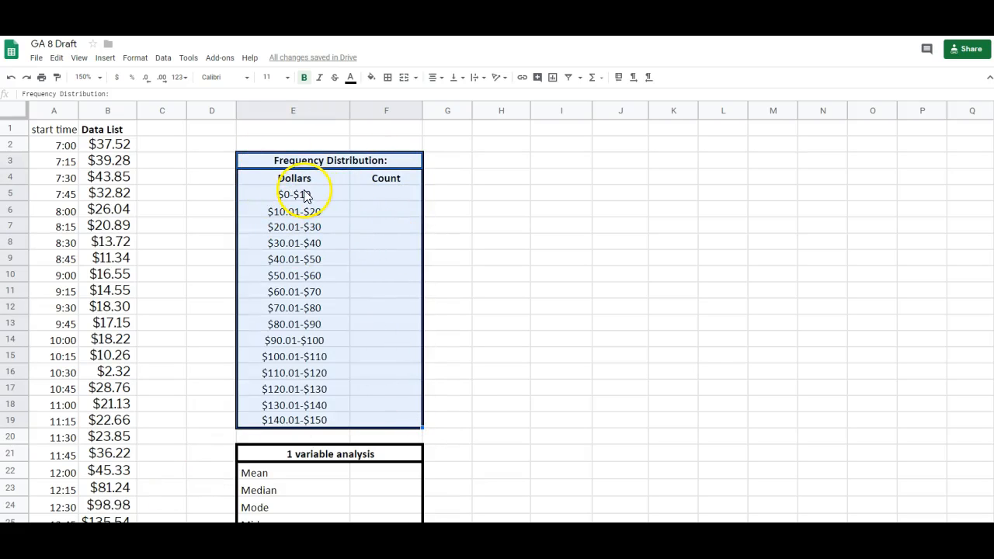
Create a "Right Limits" column headed in I4, entering 10 and 20 and extending the series down to 150 in I19
{"action": "left_click_drag", "start_coordinate": [303, 195], "coordinate": [311, 419]}
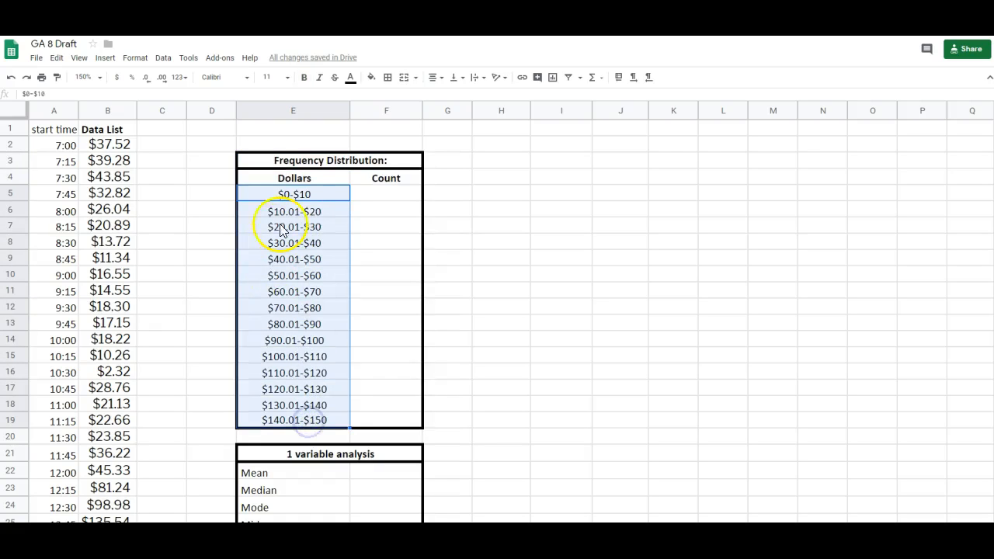
{"action": "left_click", "coordinate": [543, 179]}
{"action": "type", "text": "Right Limits"}
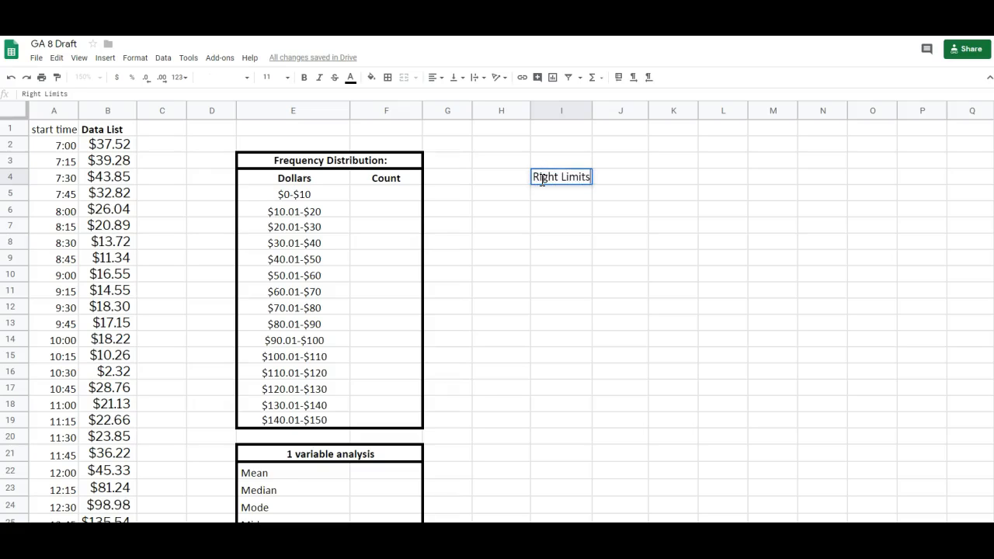
{"action": "left_click", "coordinate": [556, 195]}
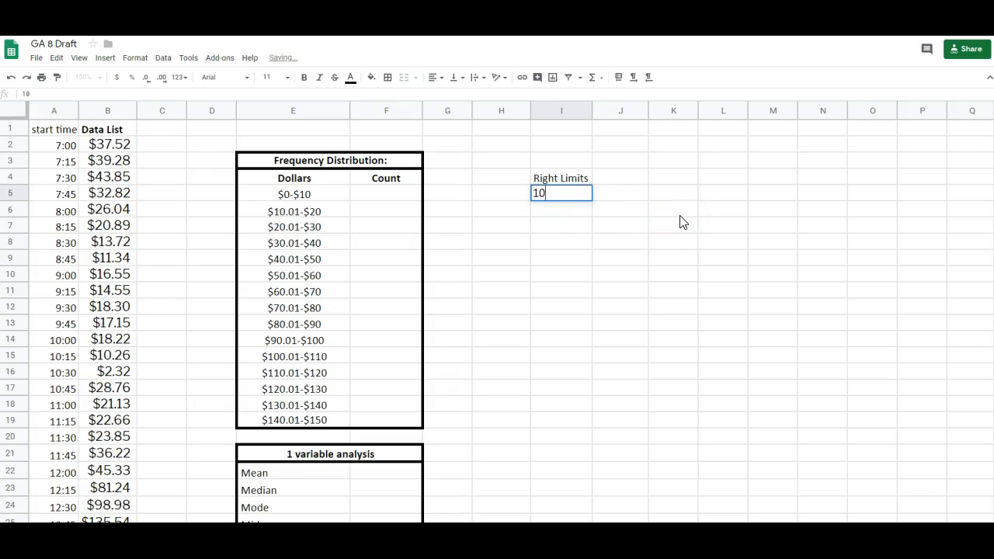
{"action": "key", "text": "Return"}
{"action": "type", "text": "20"}
{"action": "key", "text": "Return"}
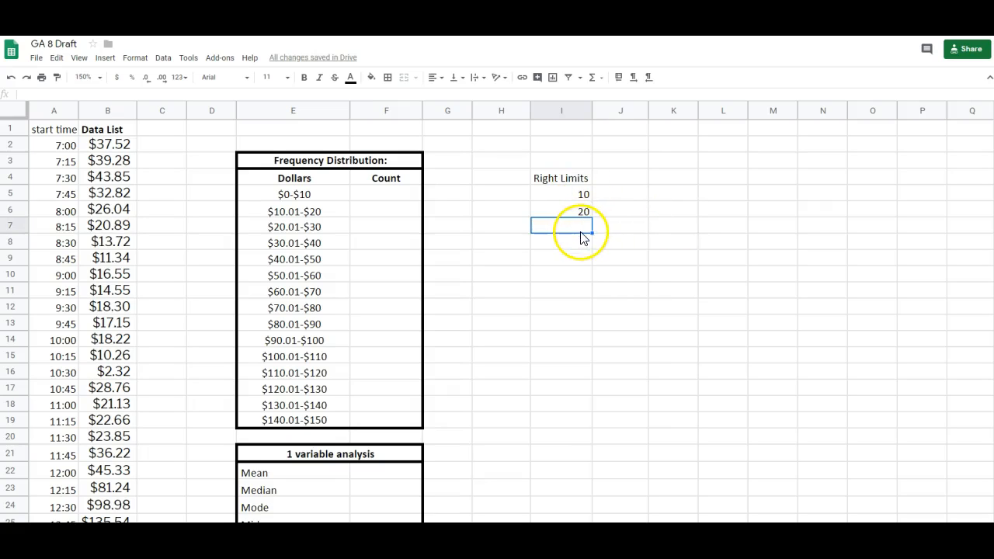
{"action": "left_click_drag", "start_coordinate": [577, 194], "coordinate": [579, 214]}
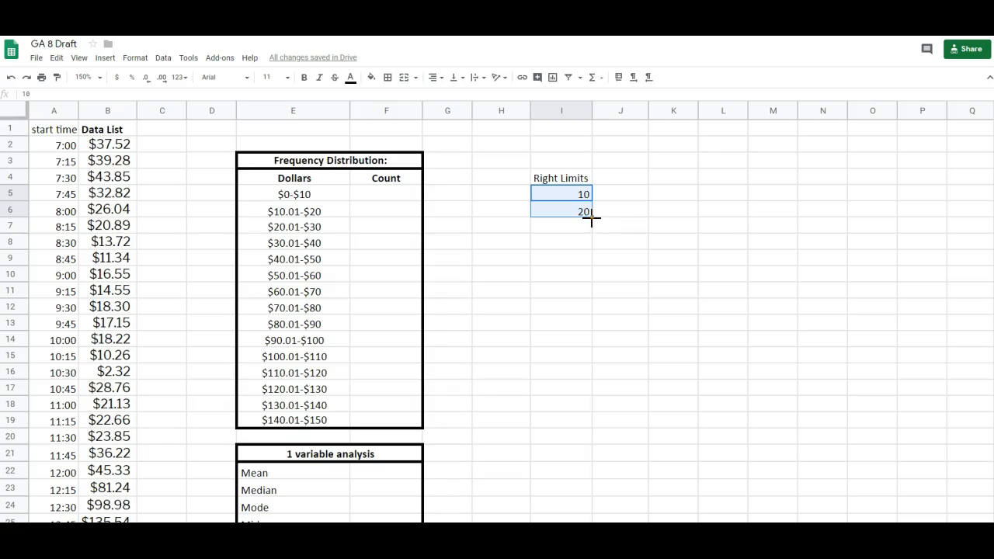
{"action": "left_click_drag", "start_coordinate": [598, 239], "coordinate": [581, 421]}
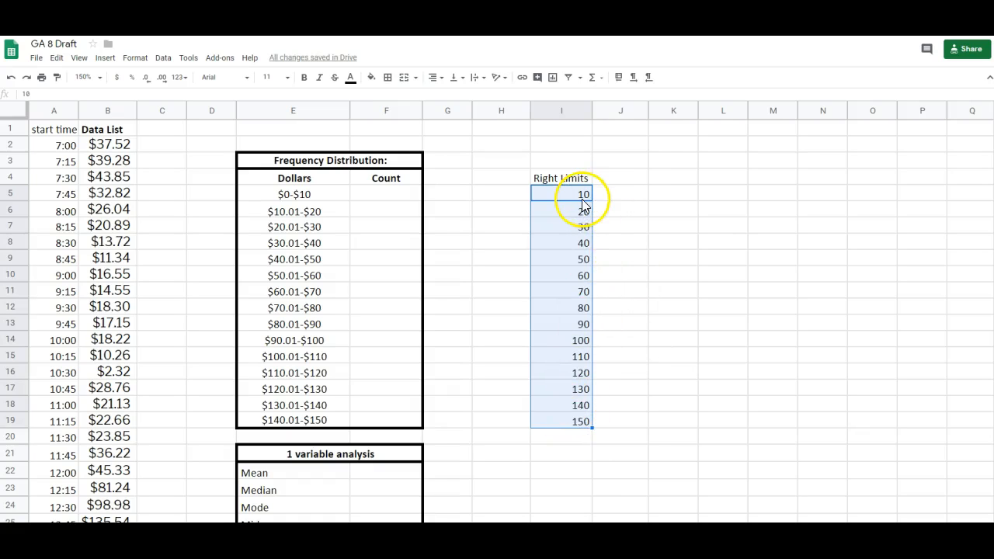
Add the heading "Frequency" in J4, beside the right limits heading
{"action": "left_click", "coordinate": [626, 184]}
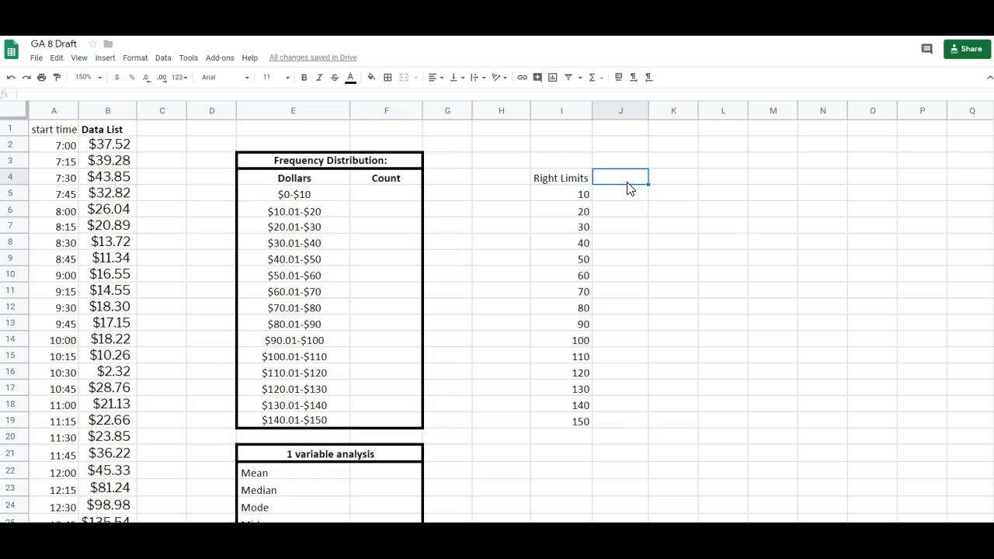
{"action": "type", "text": "Frequency"}
{"action": "key", "text": "Return"}
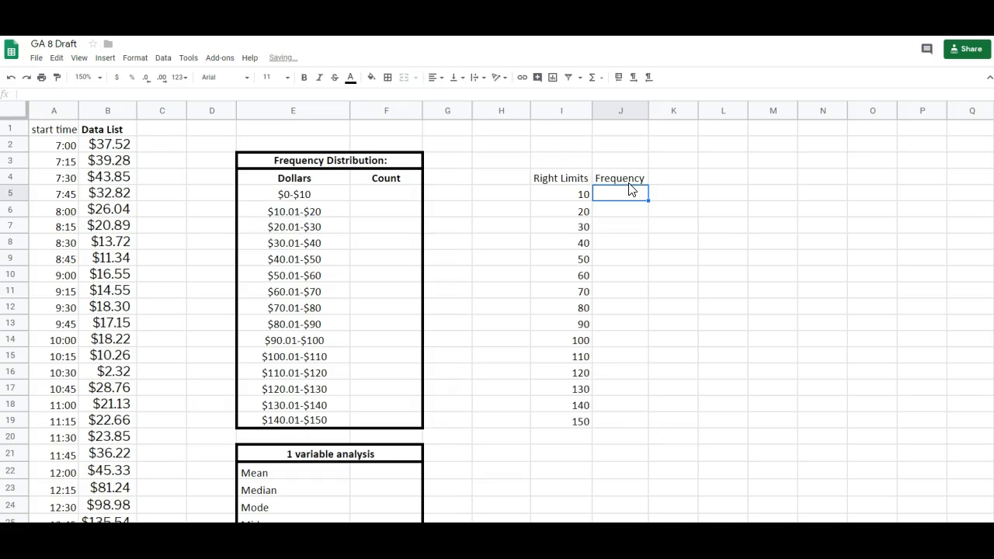
Start a formula in J5 with =frequency( beside the first right limit
{"action": "scroll", "coordinate": [114, 167], "scroll_direction": "down", "scroll_amount": 5}
{"action": "scroll", "coordinate": [144, 295], "scroll_direction": "down", "scroll_amount": 9}
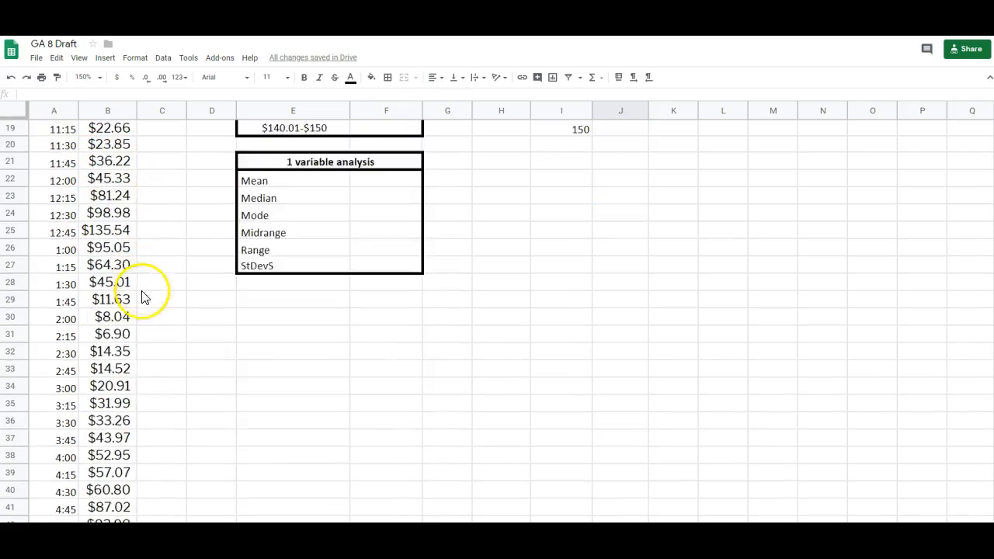
{"action": "scroll", "coordinate": [124, 388], "scroll_direction": "up", "scroll_amount": 4}
{"action": "scroll", "coordinate": [470, 355], "scroll_direction": "up", "scroll_amount": 8}
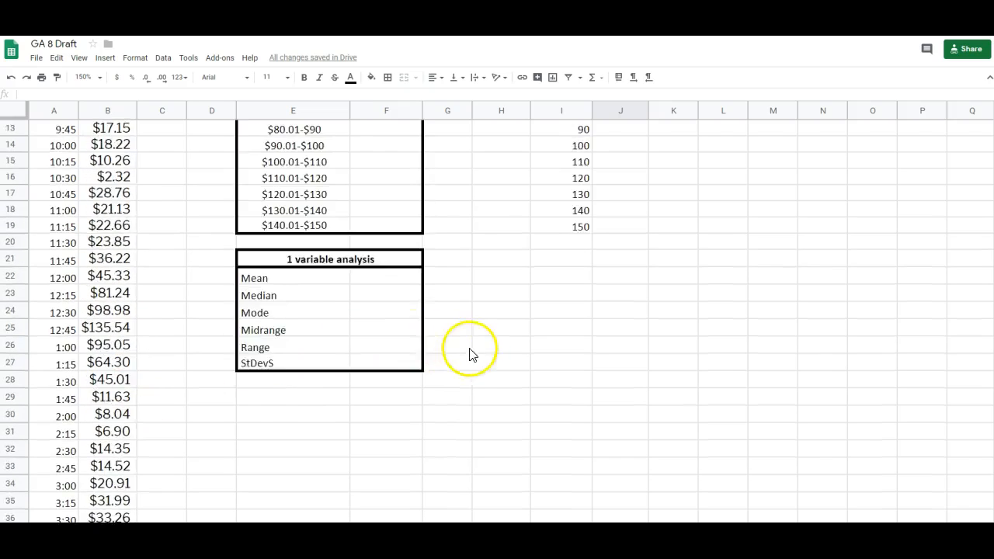
{"action": "left_click", "coordinate": [606, 195]}
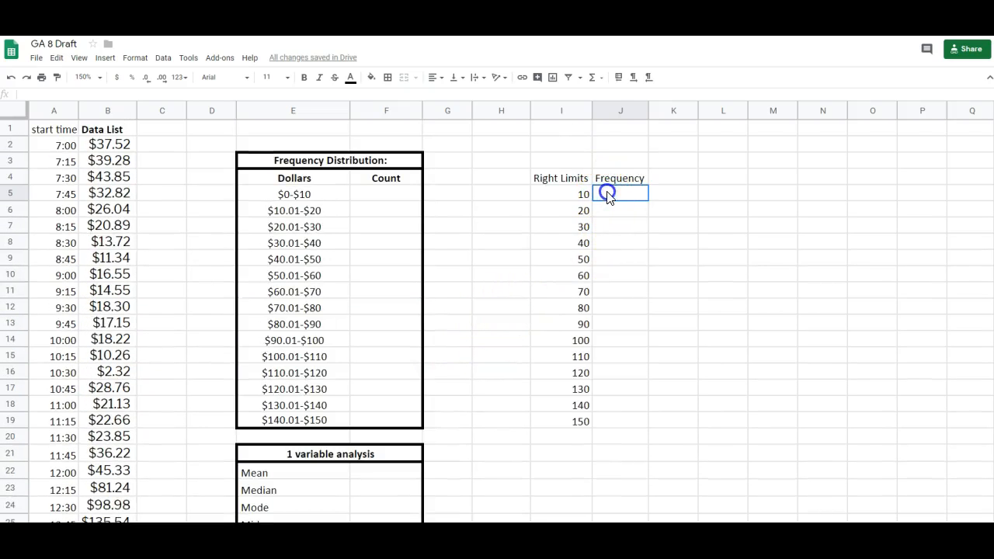
{"action": "double_click", "coordinate": [611, 193]}
{"action": "type", "text": "=freuquency("}
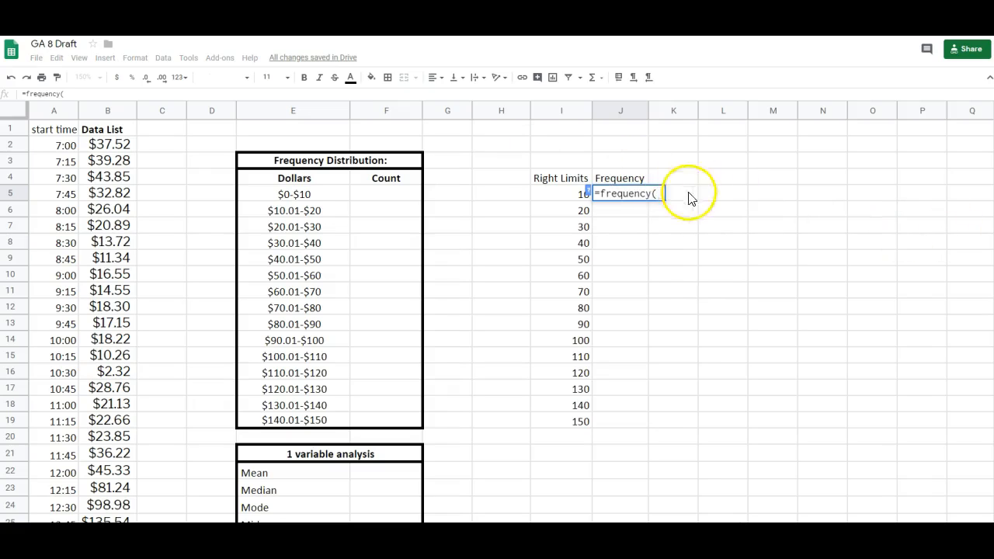
Turn on formula help for FREQUENCY, examine its data and classes arguments in the example, and collapse the help
{"action": "left_click", "coordinate": [64, 94]}
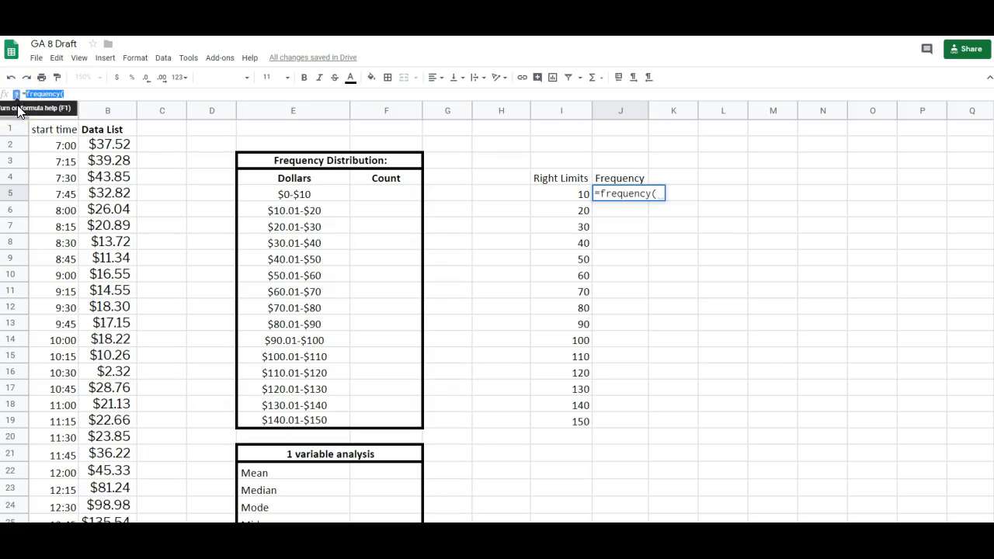
{"action": "left_click", "coordinate": [17, 95]}
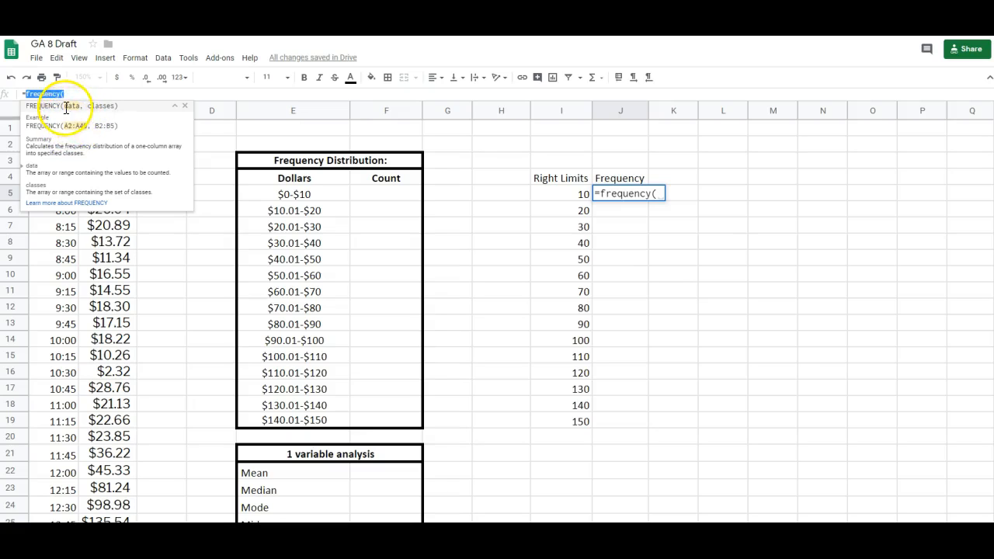
{"action": "left_click_drag", "start_coordinate": [69, 125], "coordinate": [80, 128]}
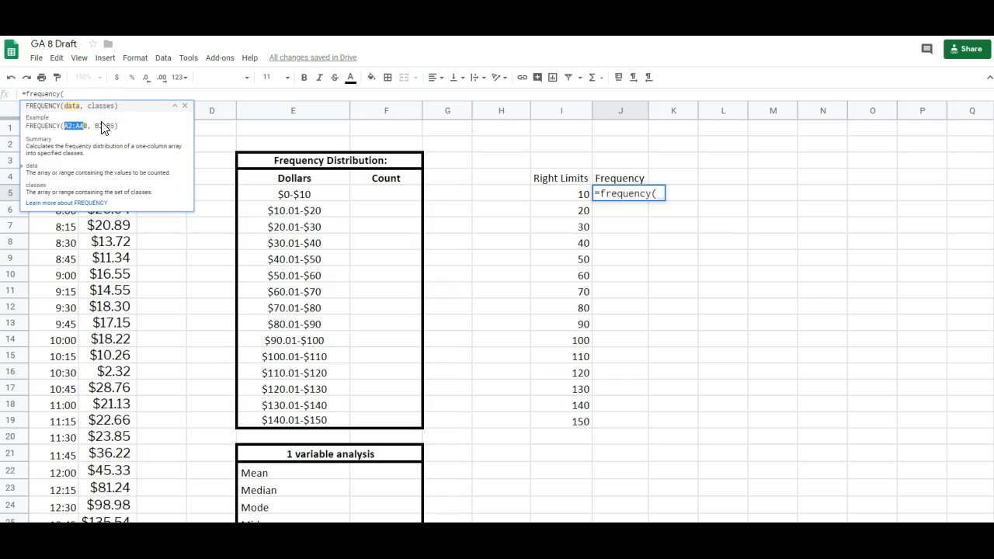
{"action": "left_click", "coordinate": [175, 106]}
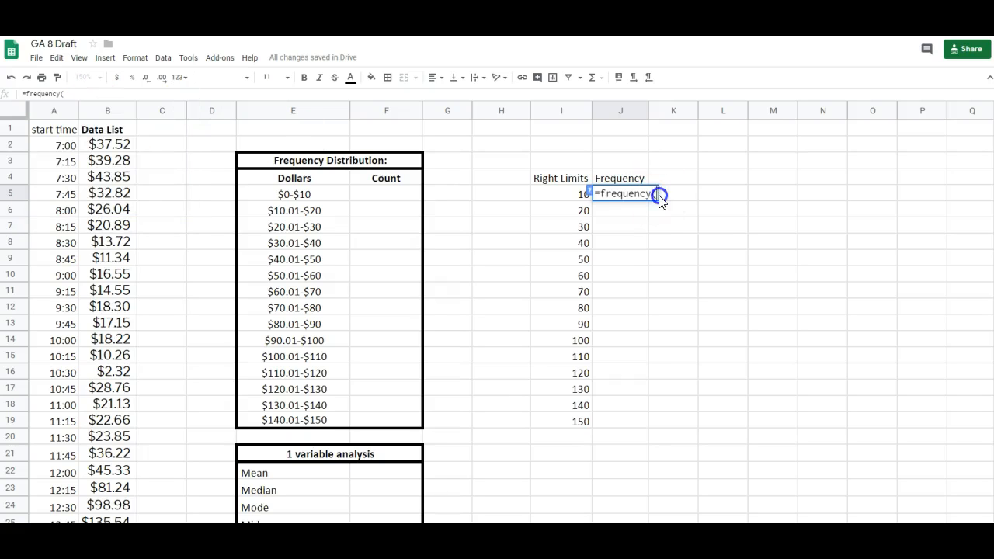
Complete the J5 frequency formula with data range B2:B49 and classes I5:I19, and select the results in J5:J19
{"action": "left_click", "coordinate": [108, 147]}
{"action": "left_click_drag", "start_coordinate": [108, 146], "coordinate": [122, 412]}
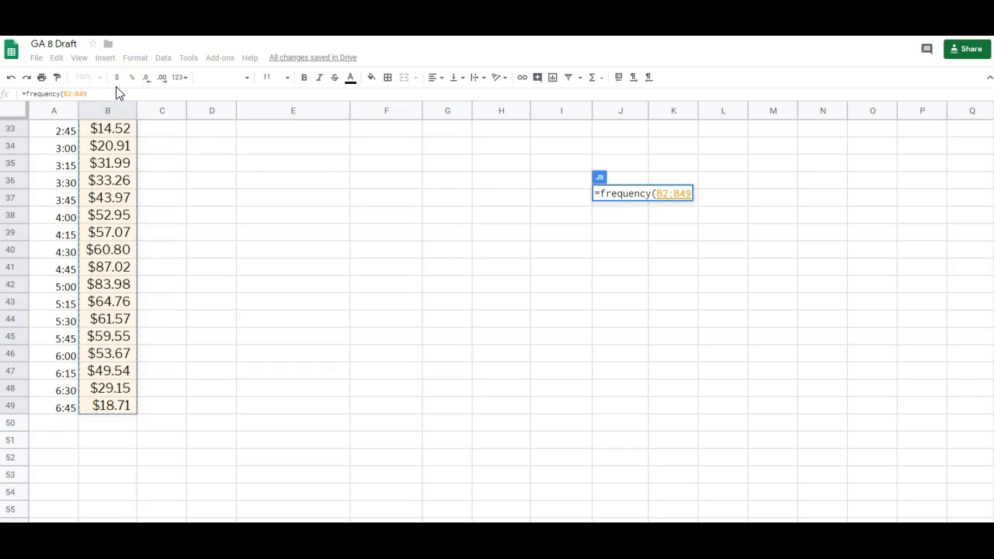
{"action": "type", "text": ","}
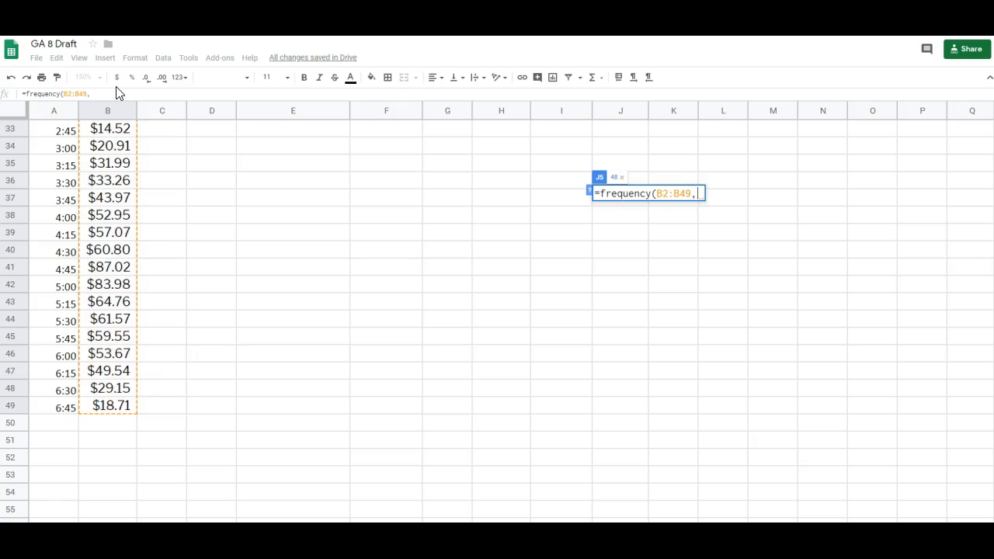
{"action": "scroll", "coordinate": [362, 159], "scroll_direction": "up", "scroll_amount": 2}
{"action": "scroll", "coordinate": [449, 217], "scroll_direction": "up", "scroll_amount": 9}
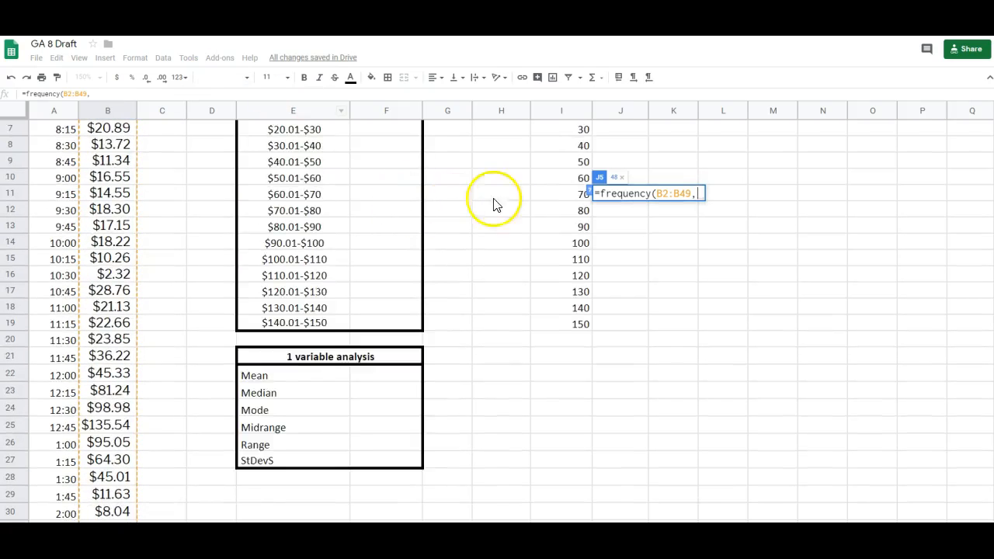
{"action": "left_click_drag", "start_coordinate": [557, 196], "coordinate": [548, 420]}
{"action": "key", "text": "Return"}
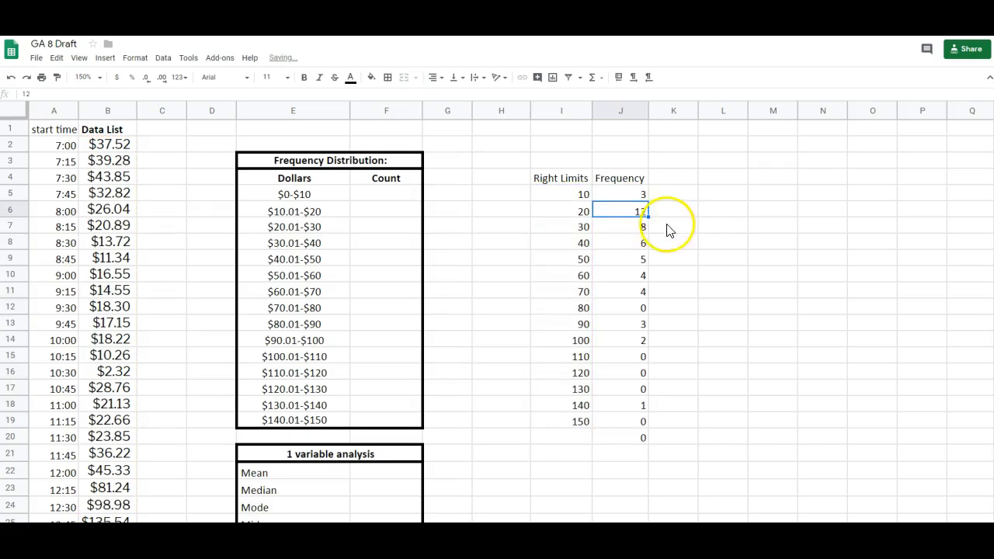
{"action": "left_click_drag", "start_coordinate": [635, 195], "coordinate": [634, 421]}
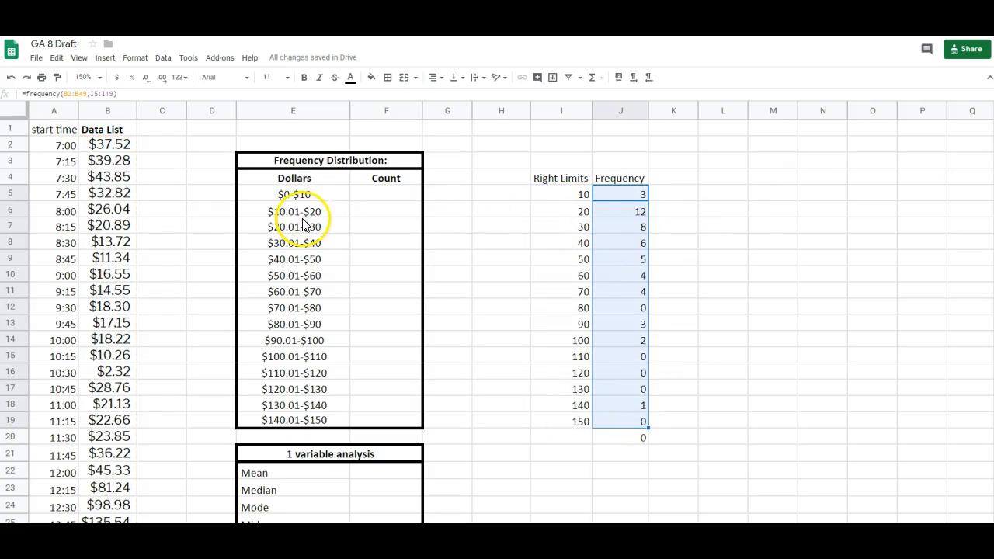
Copy the data list values from B2:B49 into column N, starting at N4
{"action": "left_click_drag", "start_coordinate": [109, 146], "coordinate": [115, 490]}
{"action": "key", "text": "ctrl+c"}
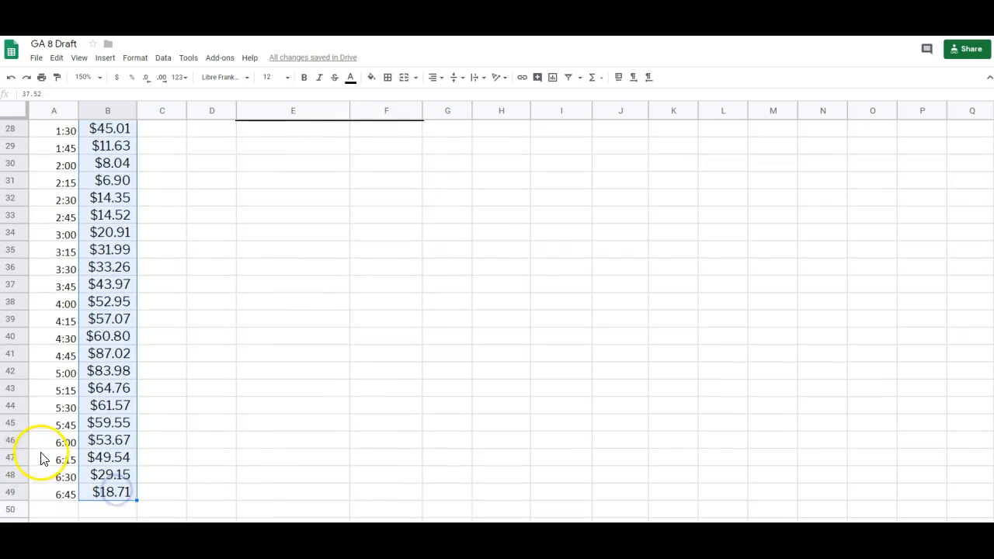
{"action": "scroll", "coordinate": [650, 247], "scroll_direction": "up", "scroll_amount": 3}
{"action": "scroll", "coordinate": [883, 197], "scroll_direction": "up", "scroll_amount": 5}
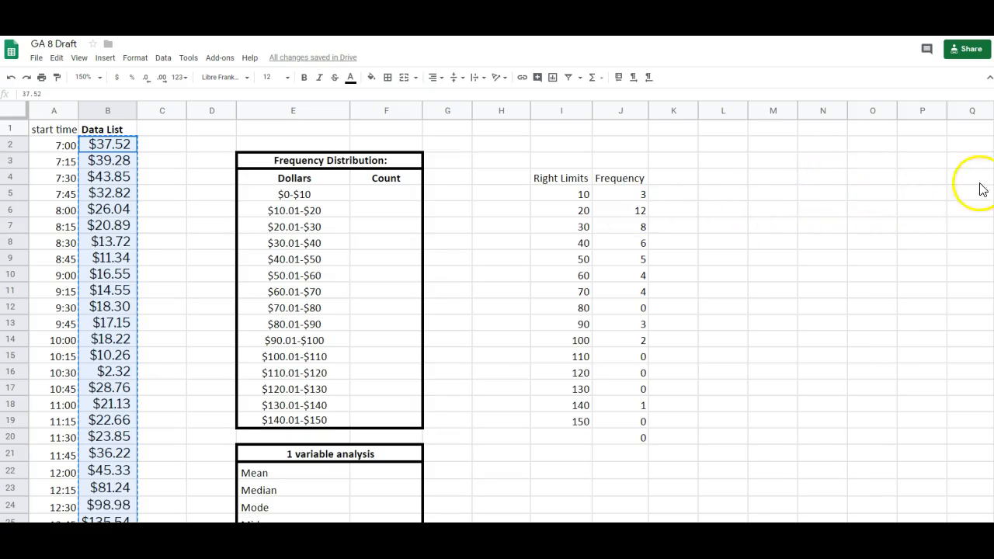
{"action": "left_click", "coordinate": [821, 181]}
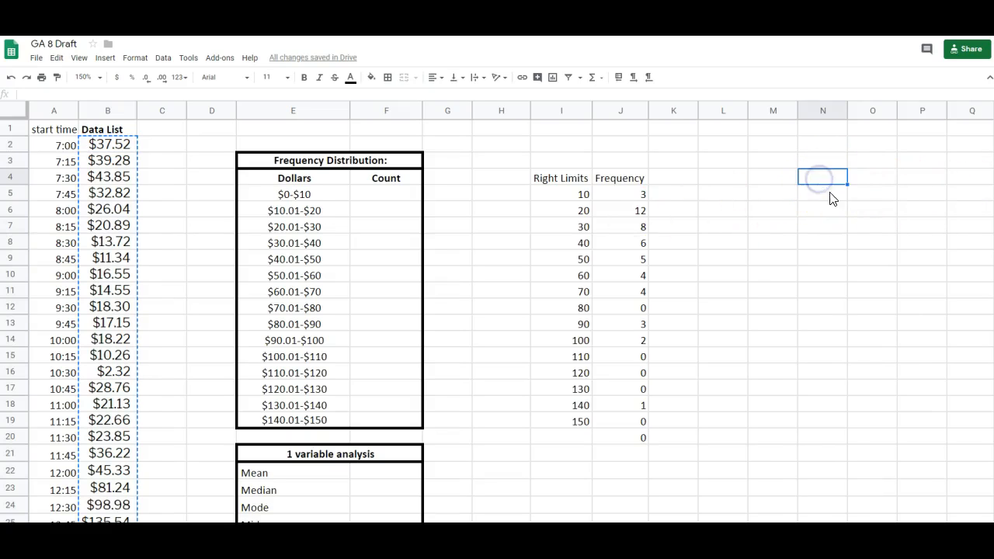
{"action": "key", "text": "ctrl+v"}
{"action": "left_click", "coordinate": [823, 178]}
Sort only the copied range by column N, A → Z
{"action": "left_click", "coordinate": [163, 59]}
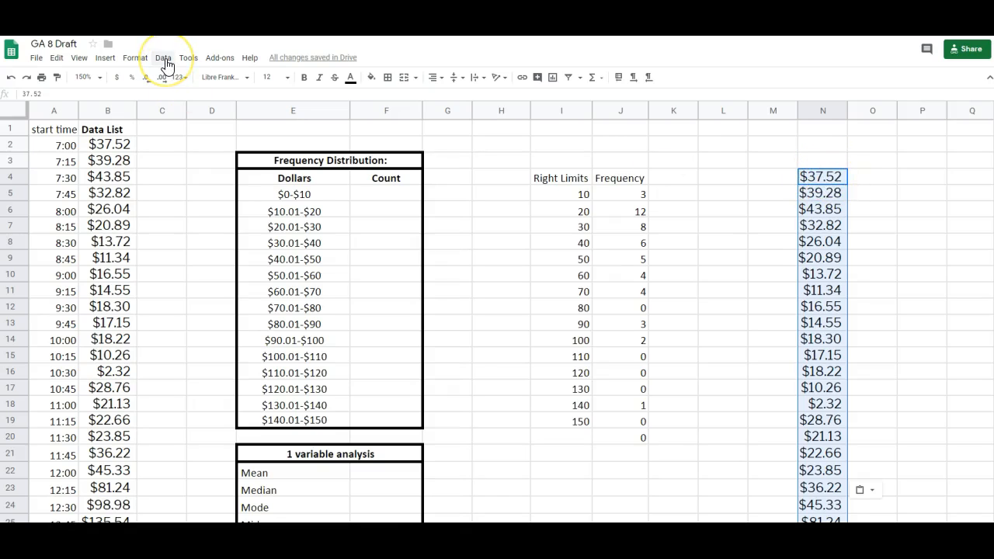
{"action": "left_click", "coordinate": [164, 59]}
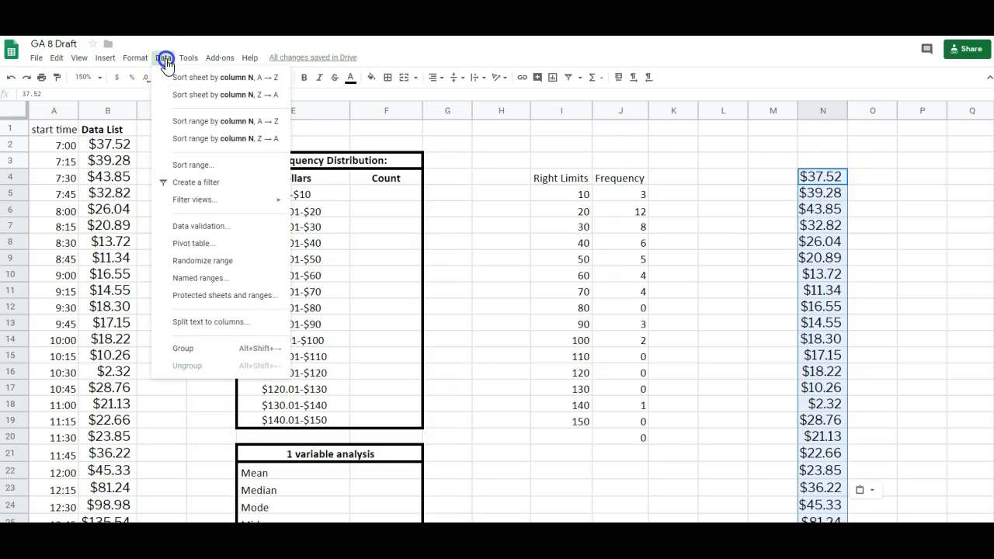
{"action": "left_click", "coordinate": [201, 130]}
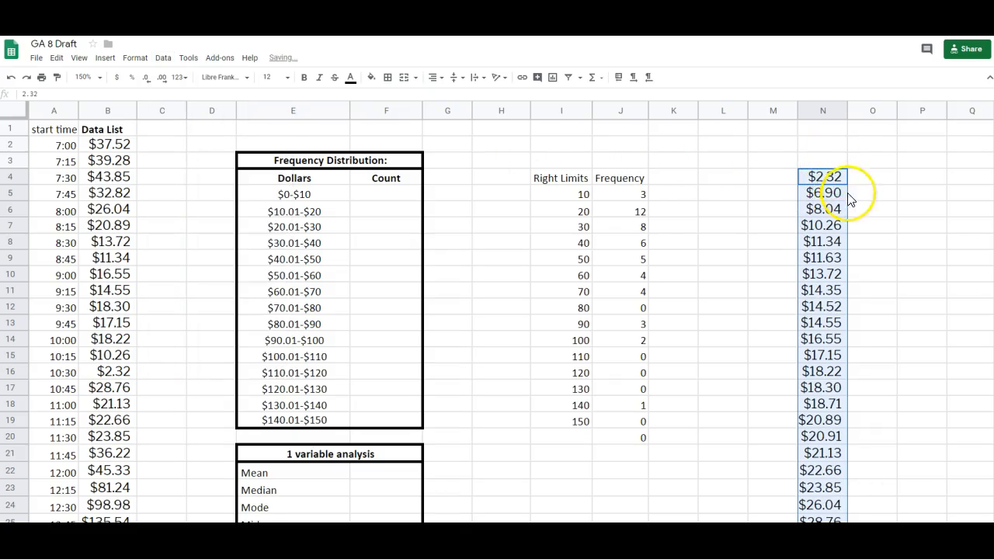
Check the frequencies for right limits 10 and 20 against the matching dollar amounts in the sorted list in column N
{"action": "scroll", "coordinate": [847, 278], "scroll_direction": "down", "scroll_amount": 4}
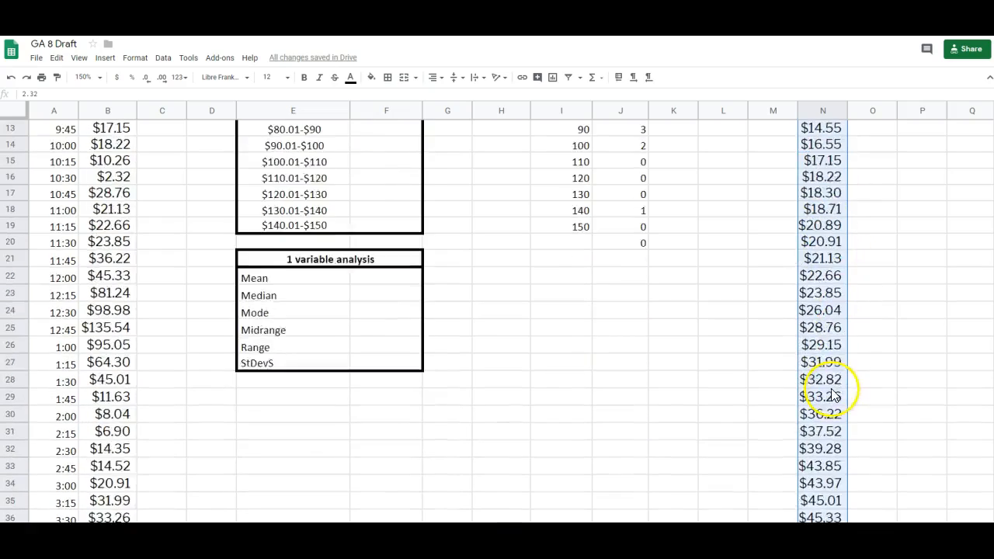
{"action": "scroll", "coordinate": [832, 396], "scroll_direction": "down", "scroll_amount": 6}
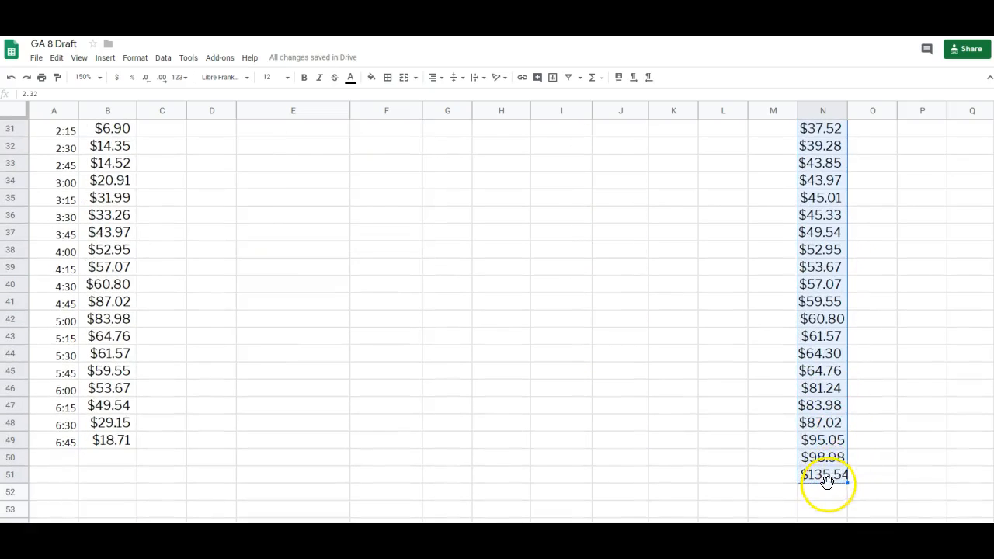
{"action": "scroll", "coordinate": [876, 315], "scroll_direction": "up", "scroll_amount": 10}
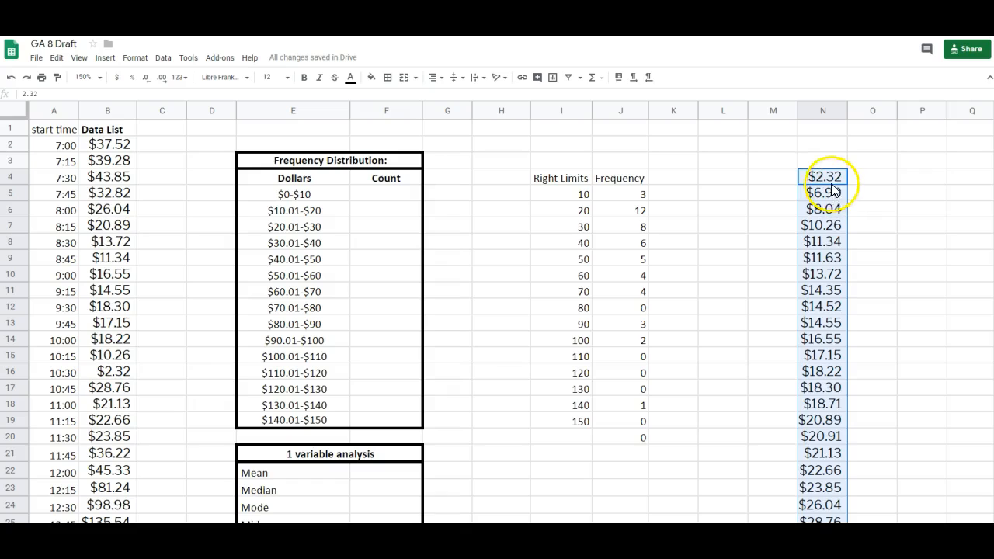
{"action": "left_click", "coordinate": [634, 200]}
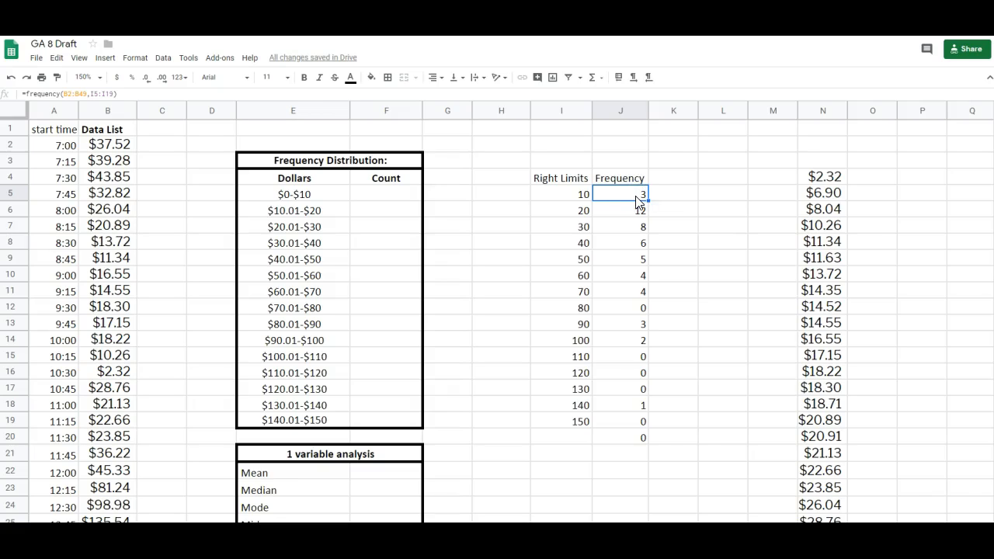
{"action": "left_click_drag", "start_coordinate": [824, 175], "coordinate": [836, 206]}
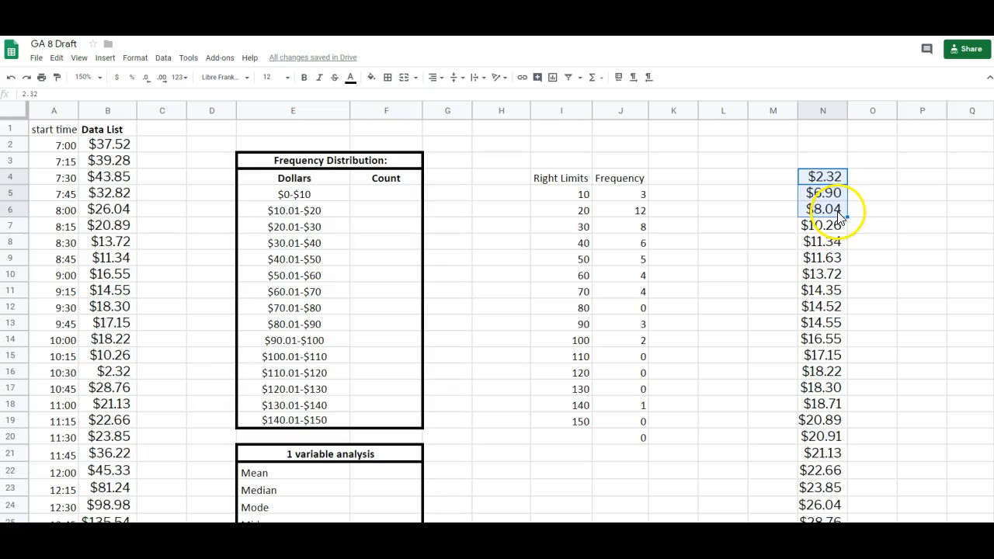
{"action": "left_click", "coordinate": [579, 217]}
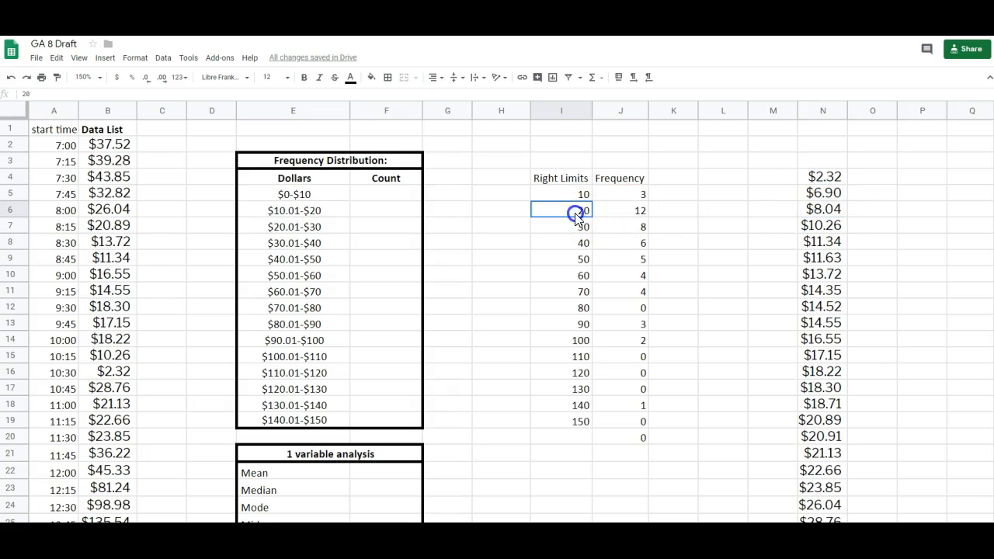
{"action": "left_click", "coordinate": [632, 215]}
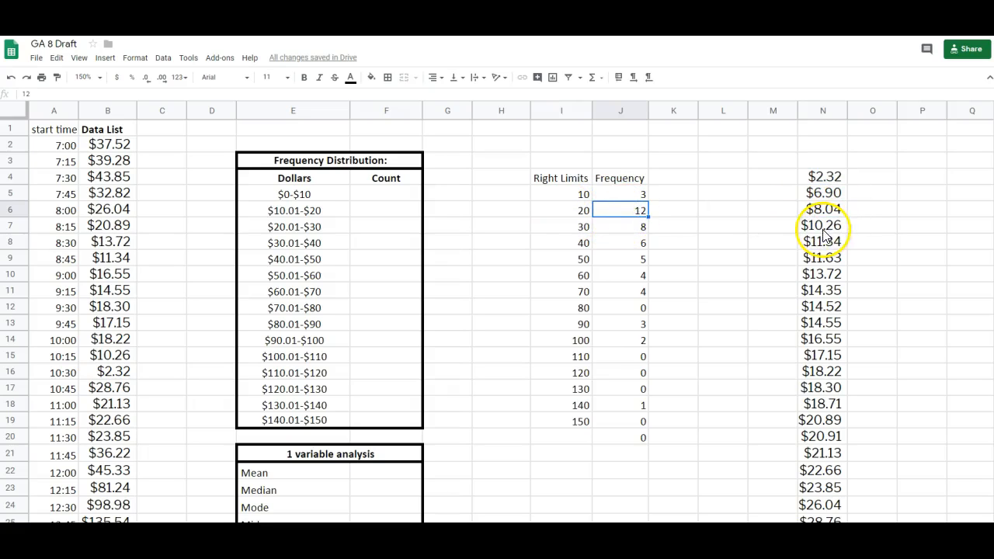
{"action": "left_click", "coordinate": [821, 227]}
{"action": "left_click_drag", "start_coordinate": [823, 233], "coordinate": [824, 403]}
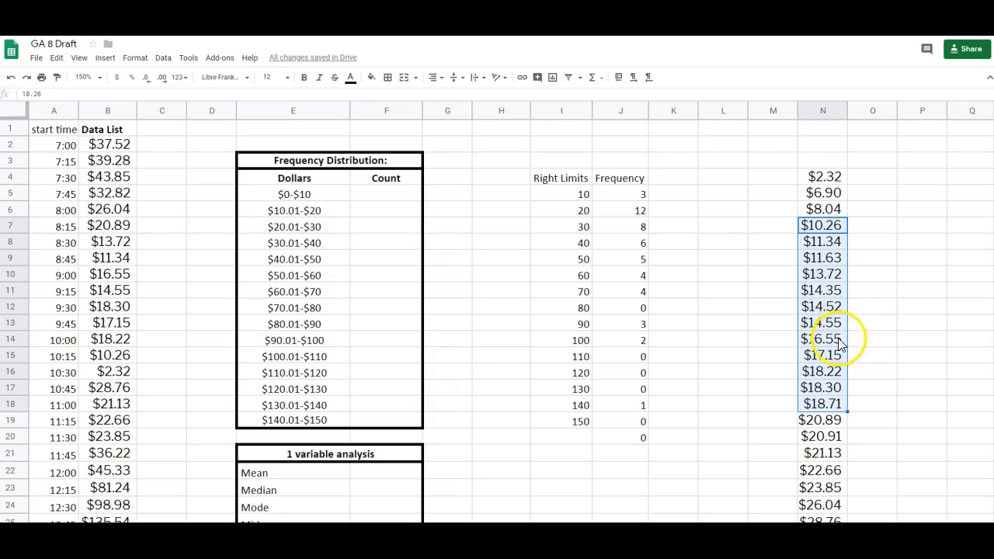
Copy the frequencies in J5:J19 into the Count column of the Frequency Distribution table from F5, as values only
{"action": "left_click", "coordinate": [932, 225]}
{"action": "scroll", "coordinate": [746, 256], "scroll_direction": "down", "scroll_amount": 1}
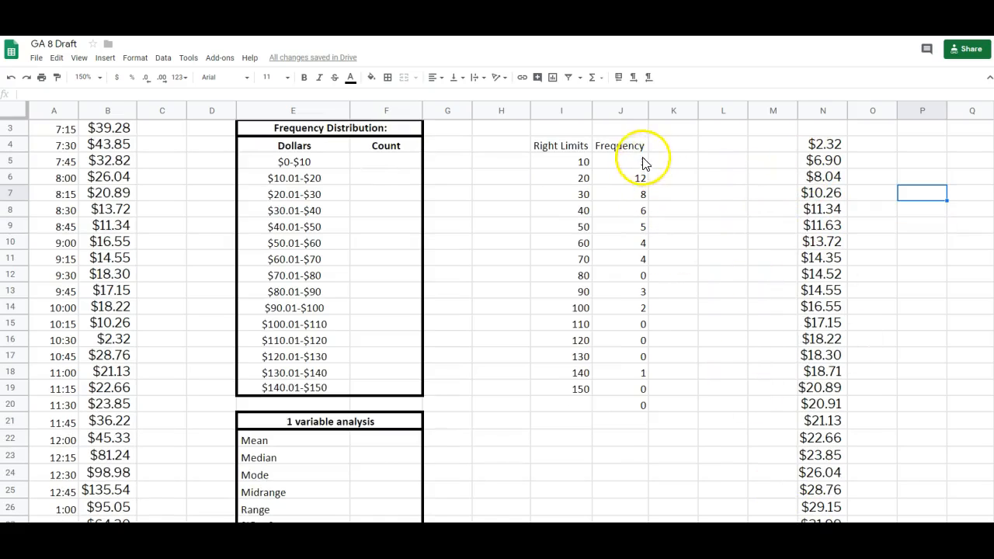
{"action": "left_click_drag", "start_coordinate": [639, 161], "coordinate": [635, 395]}
{"action": "key", "text": "ctrl+c"}
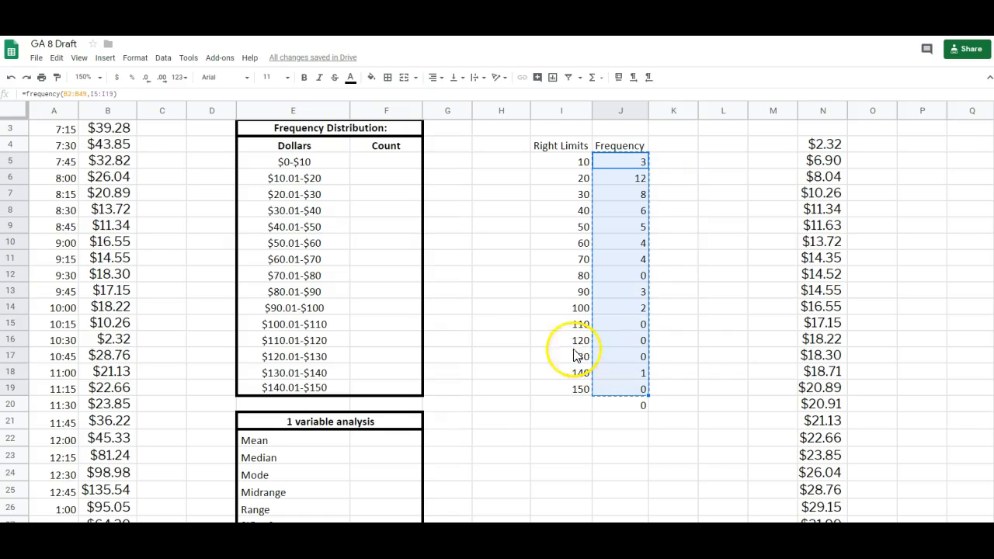
{"action": "left_click", "coordinate": [380, 161]}
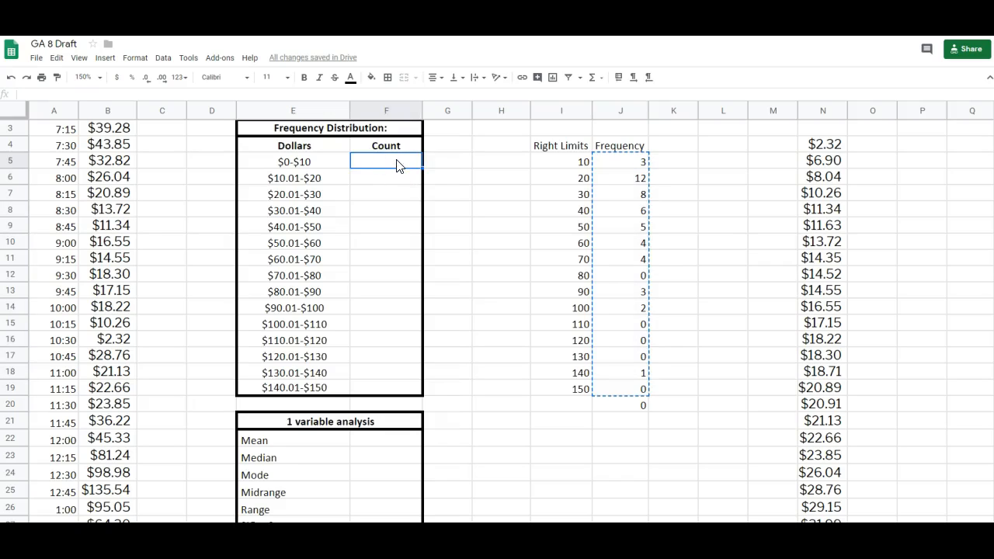
{"action": "right_click", "coordinate": [396, 165]}
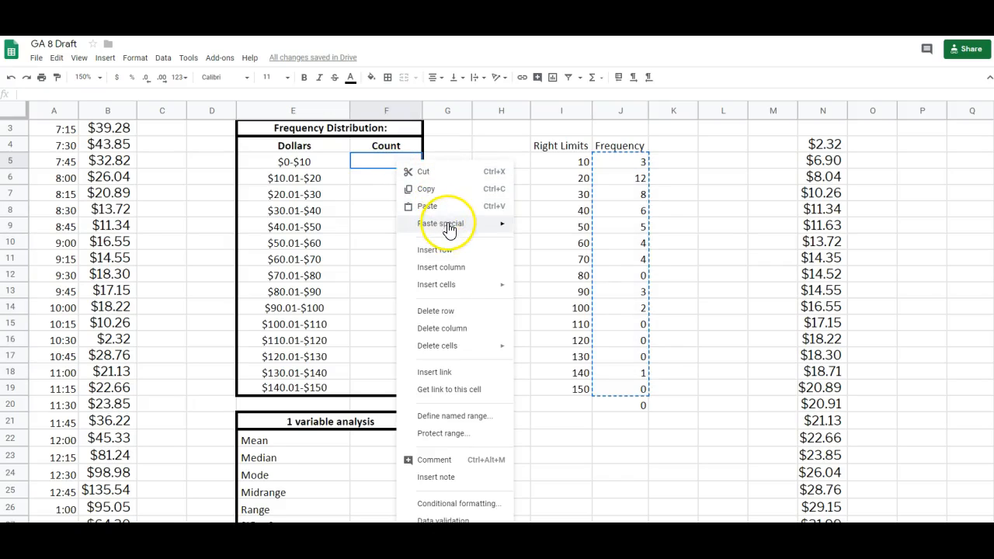
{"action": "mouse_move", "coordinate": [450, 227]}
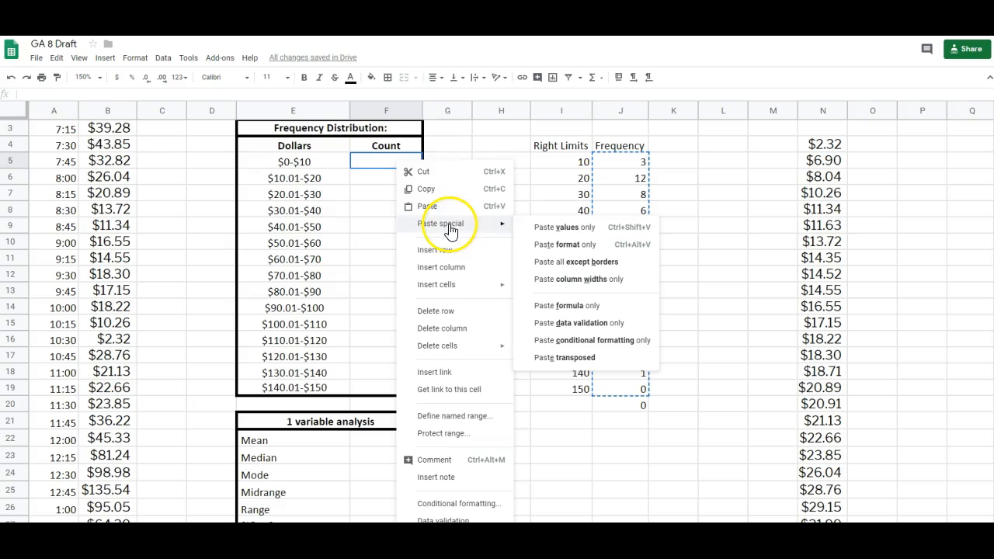
{"action": "left_click", "coordinate": [560, 230]}
Compare the contents of frequency cells J5 and J6 with the pasted count in F5
{"action": "left_click", "coordinate": [643, 161]}
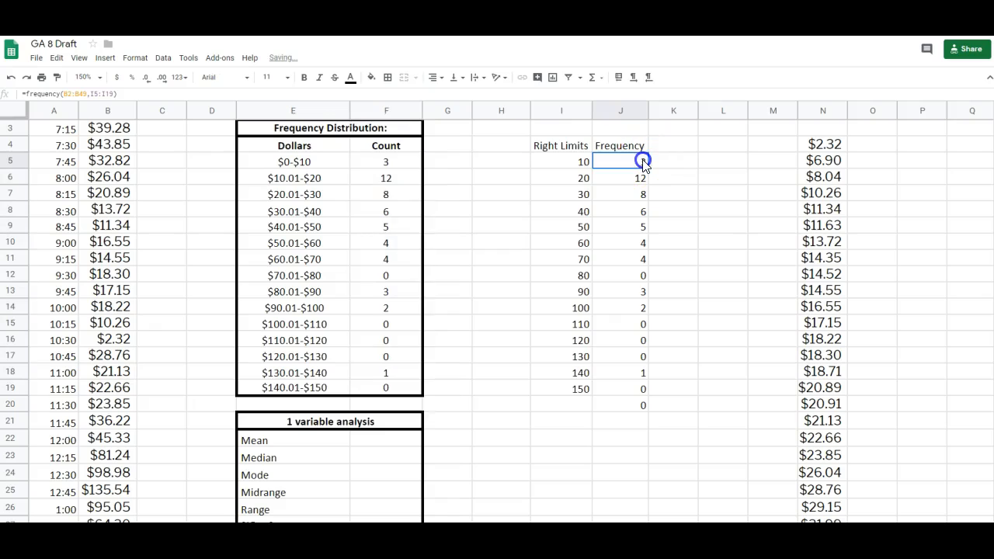
{"action": "left_click", "coordinate": [636, 179]}
{"action": "left_click", "coordinate": [622, 166]}
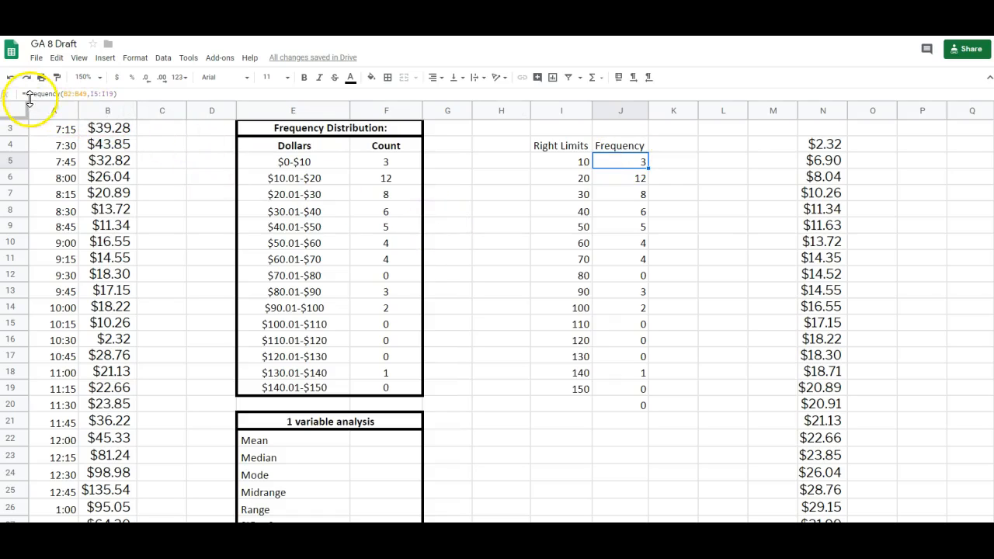
{"action": "left_click", "coordinate": [402, 170]}
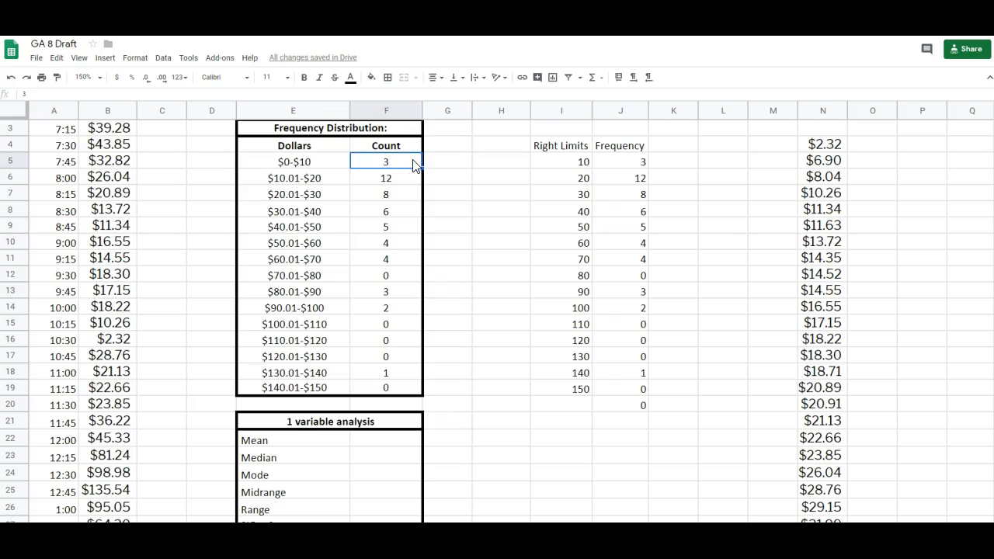
Delete column N with the sorted copy of the data
{"action": "left_click", "coordinate": [804, 112]}
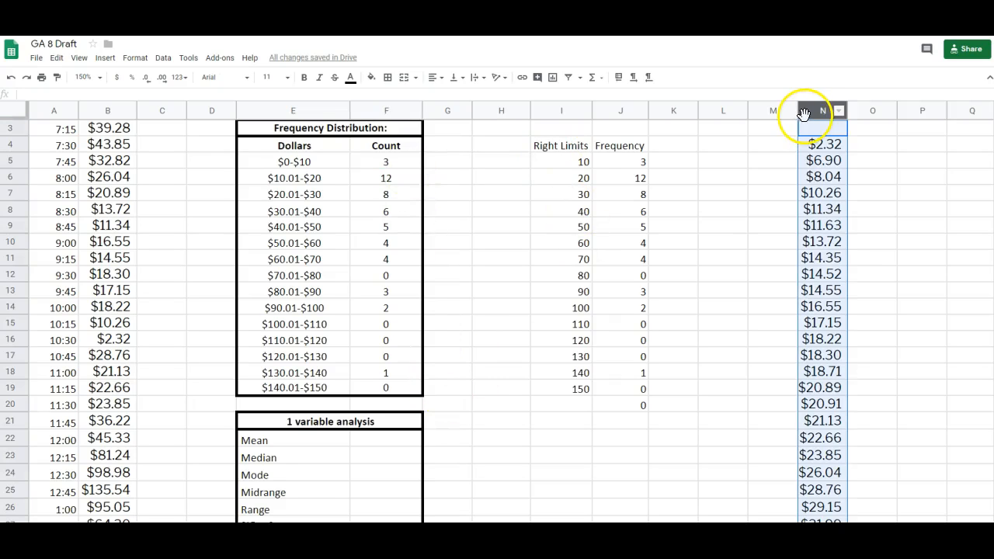
{"action": "right_click", "coordinate": [805, 114]}
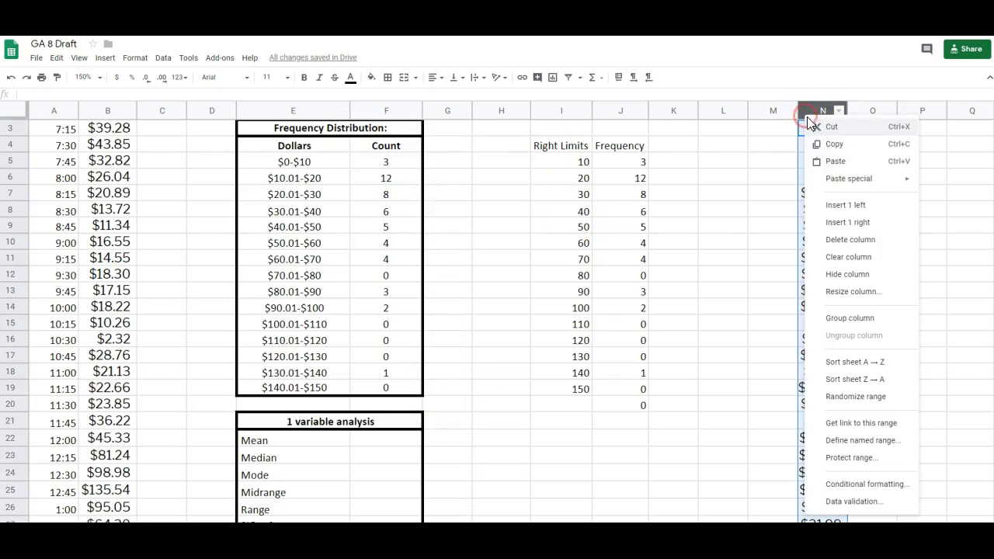
{"action": "left_click", "coordinate": [845, 242]}
{"action": "scroll", "coordinate": [691, 311], "scroll_direction": "down", "scroll_amount": 5}
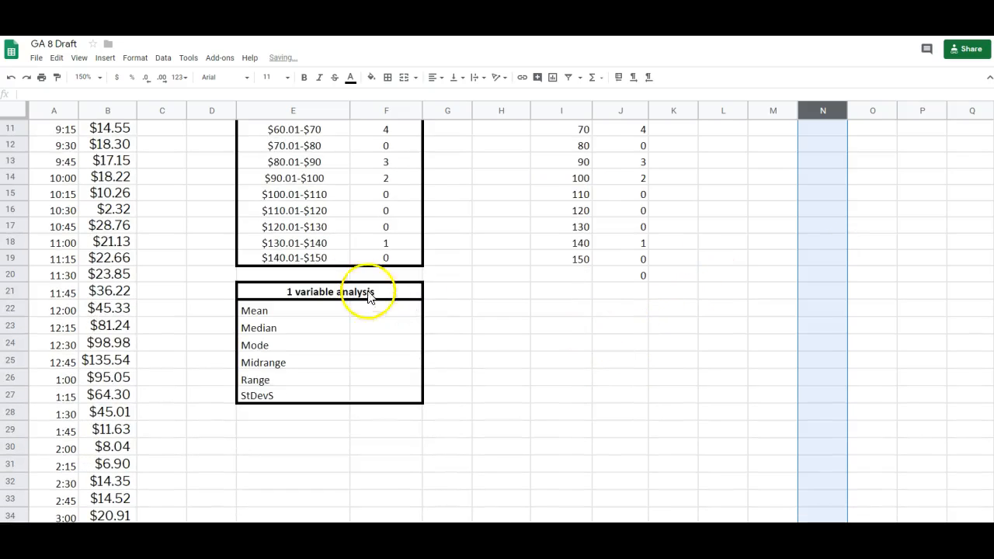
{"action": "left_click_drag", "start_coordinate": [267, 295], "coordinate": [394, 399]}
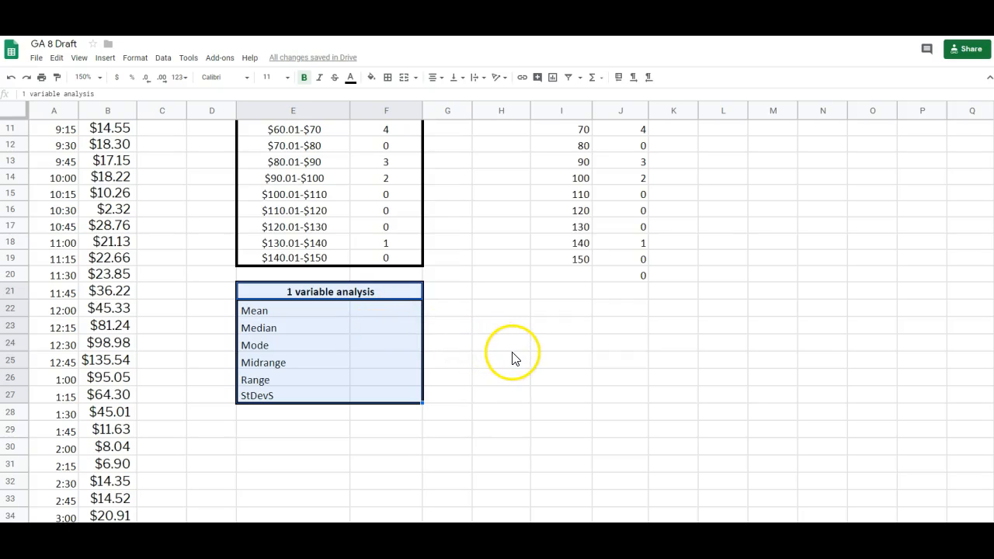
{"action": "scroll", "coordinate": [513, 359], "scroll_direction": "down", "scroll_amount": 2}
{"action": "scroll", "coordinate": [614, 455], "scroll_direction": "up", "scroll_amount": 7}
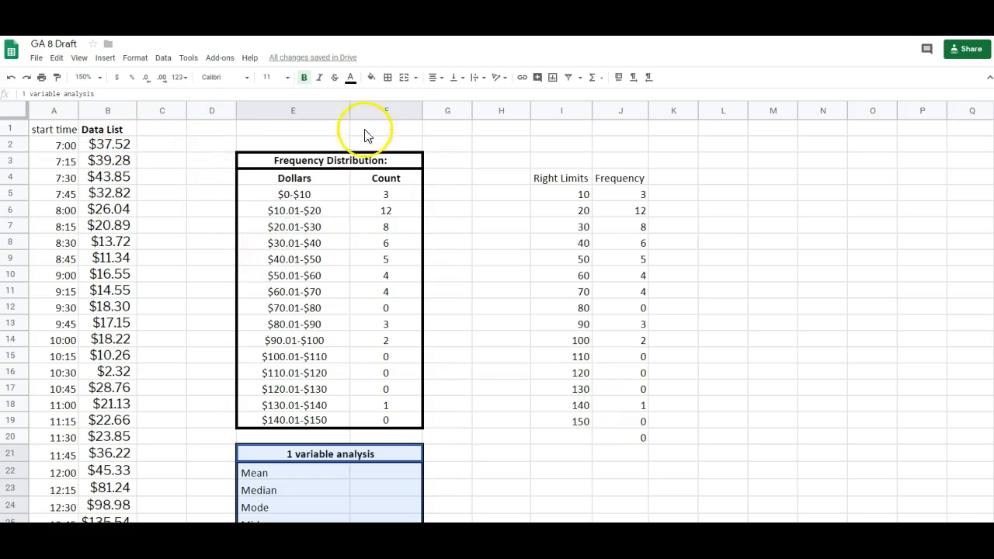
Insert a chart of the data list values in B2:B49 and change its type to Histogram chart
{"action": "left_click", "coordinate": [118, 146]}
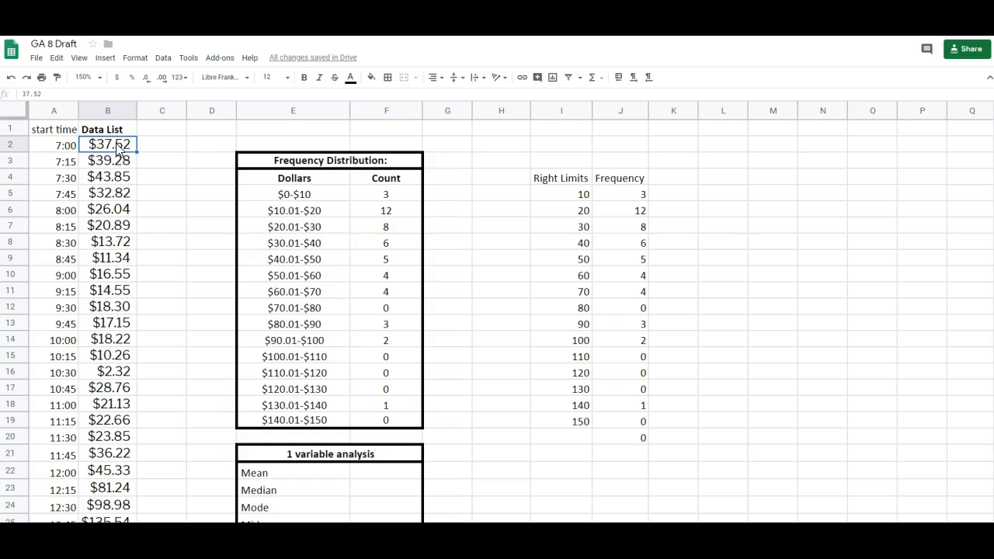
{"action": "key", "text": "ctrl+shift+Down"}
{"action": "left_click", "coordinate": [105, 59]}
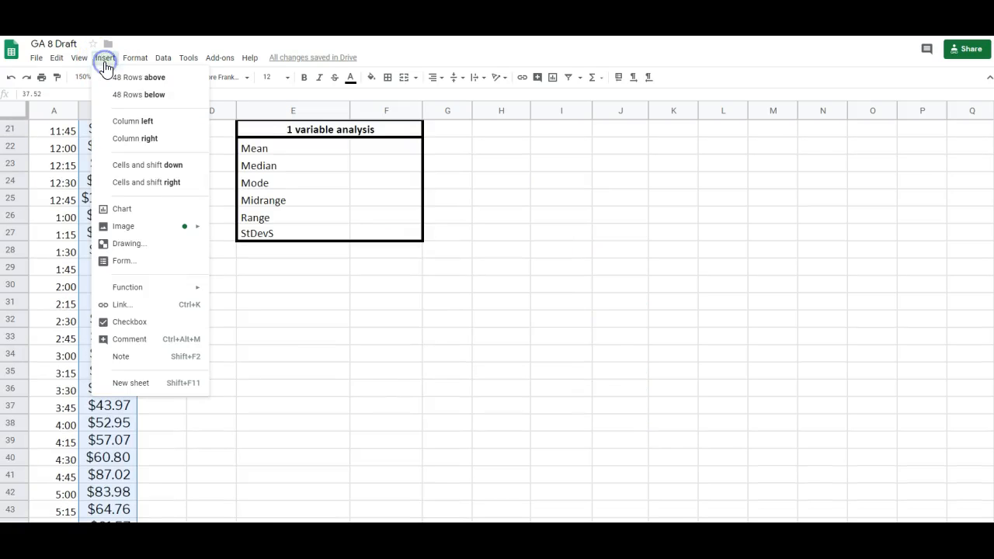
{"action": "left_click", "coordinate": [136, 209]}
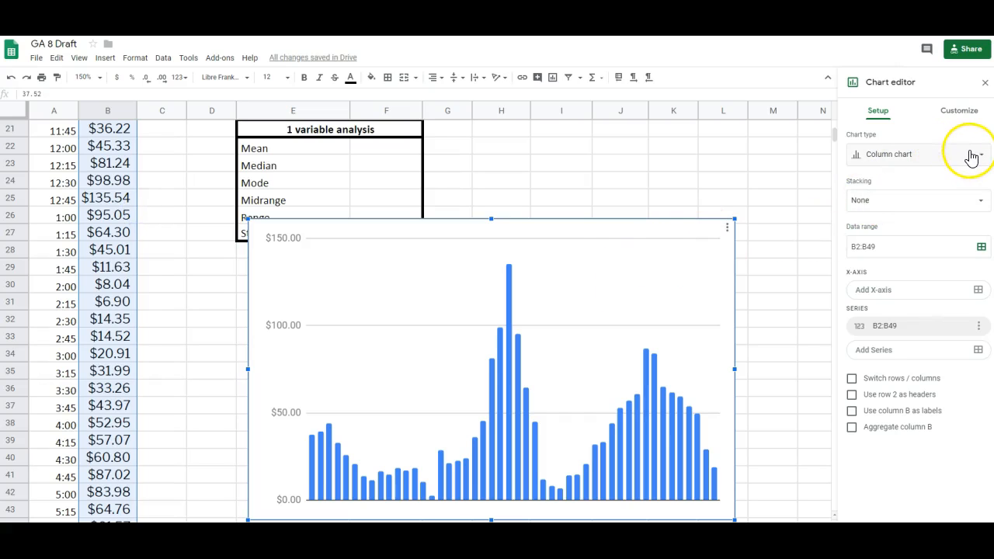
{"action": "left_click", "coordinate": [971, 155]}
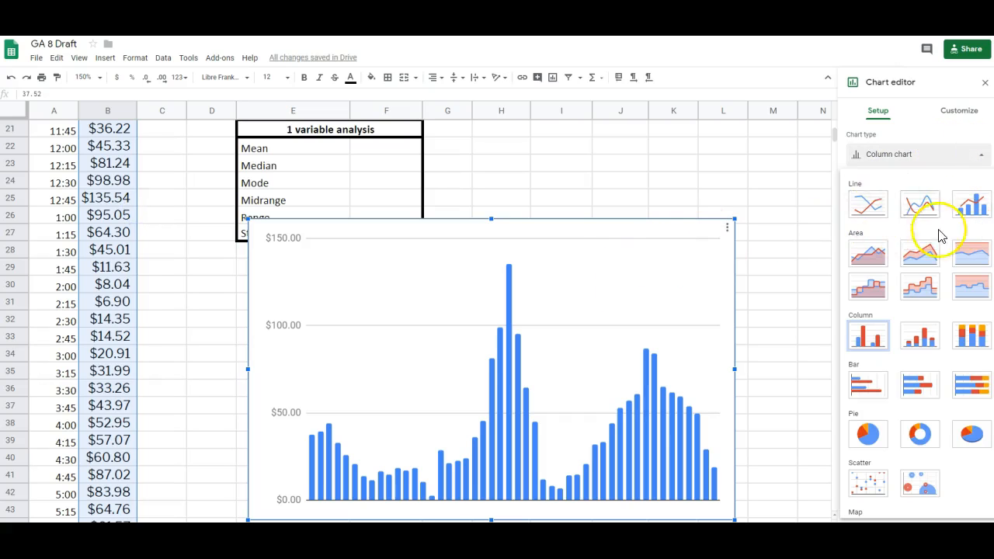
{"action": "scroll", "coordinate": [940, 235], "scroll_direction": "down", "scroll_amount": 3}
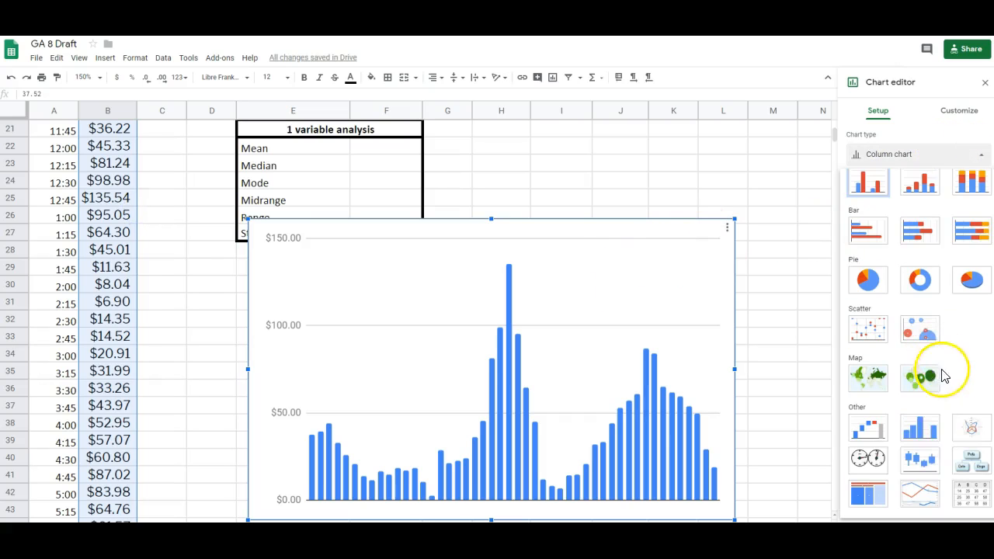
{"action": "left_click", "coordinate": [921, 432]}
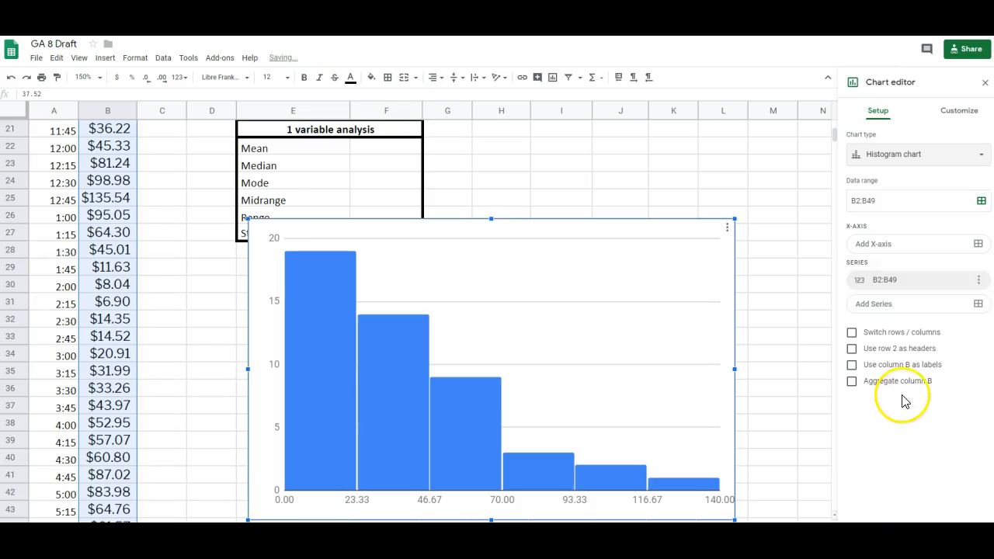
Set the histogram's bucket size to 10
{"action": "left_click", "coordinate": [969, 112]}
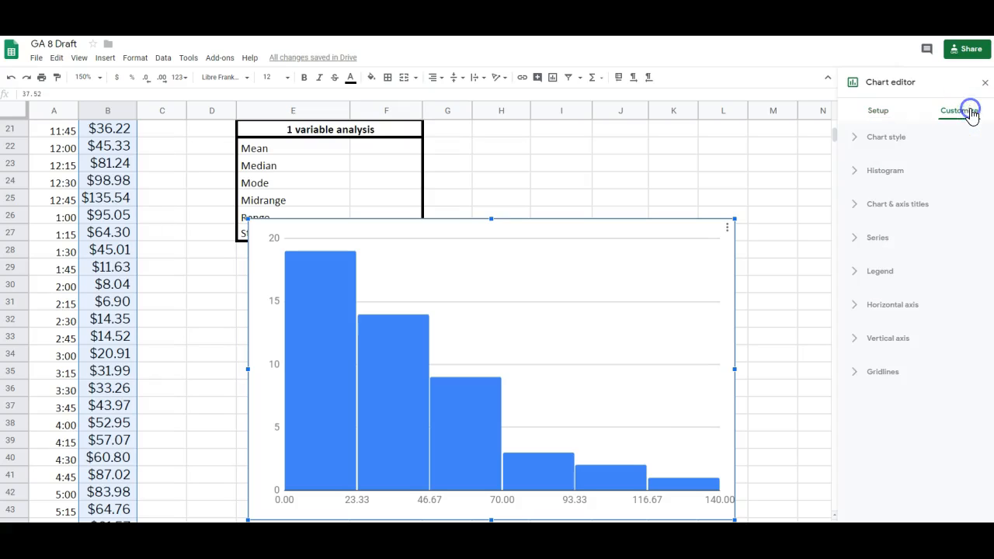
{"action": "left_click", "coordinate": [852, 180]}
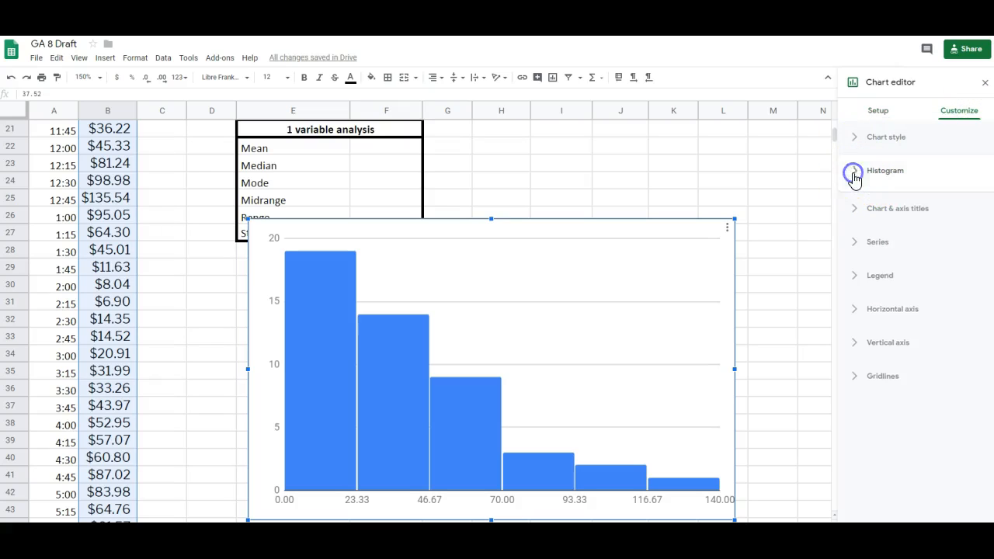
{"action": "left_click", "coordinate": [902, 238]}
{"action": "left_click", "coordinate": [871, 329]}
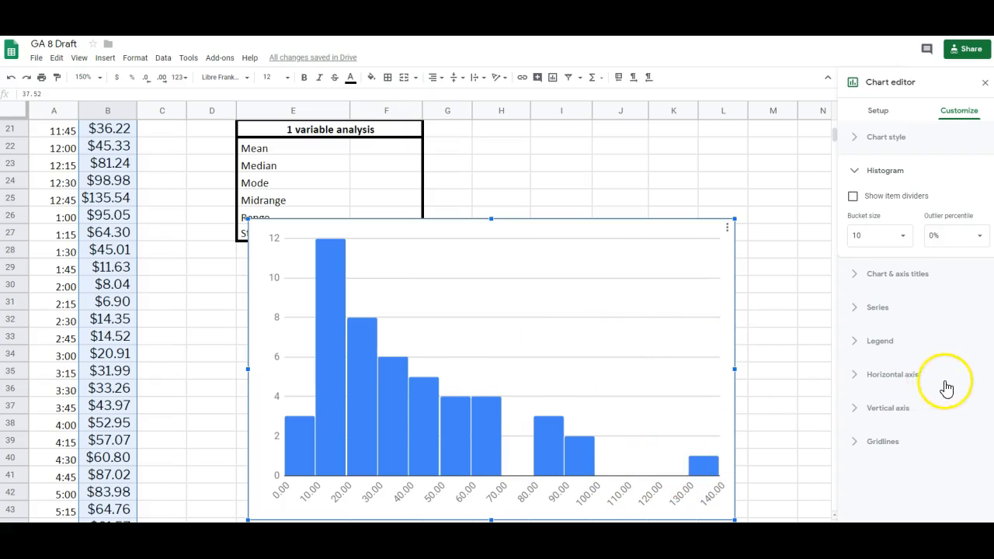
Set the chart title to "Histogram of Purchase Amounts in a"
{"action": "left_click", "coordinate": [854, 277]}
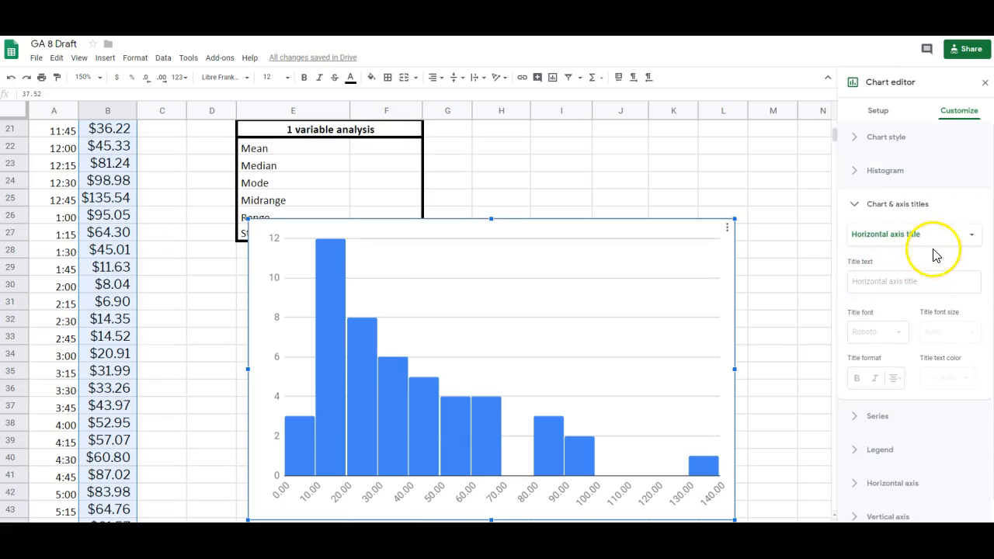
{"action": "left_click", "coordinate": [960, 241]}
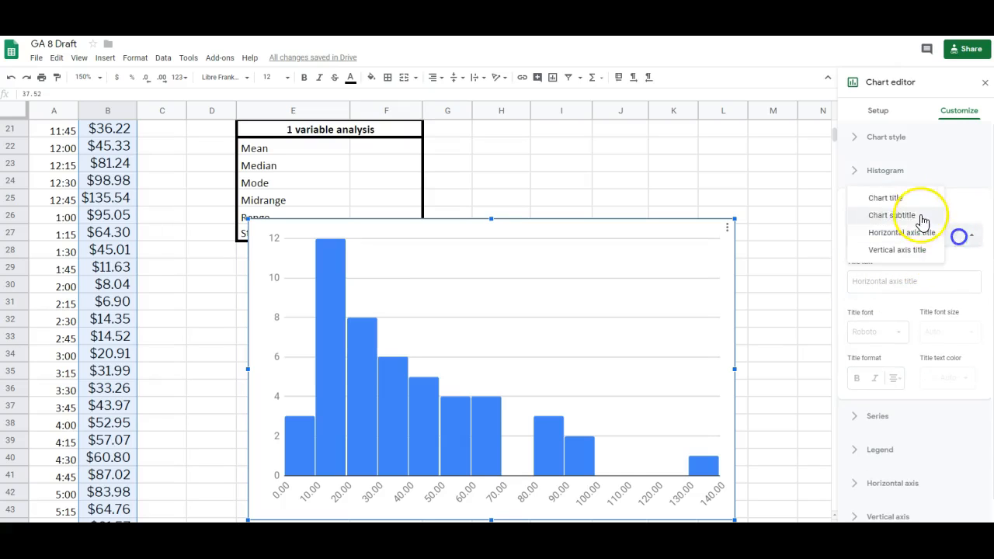
{"action": "left_click", "coordinate": [893, 199]}
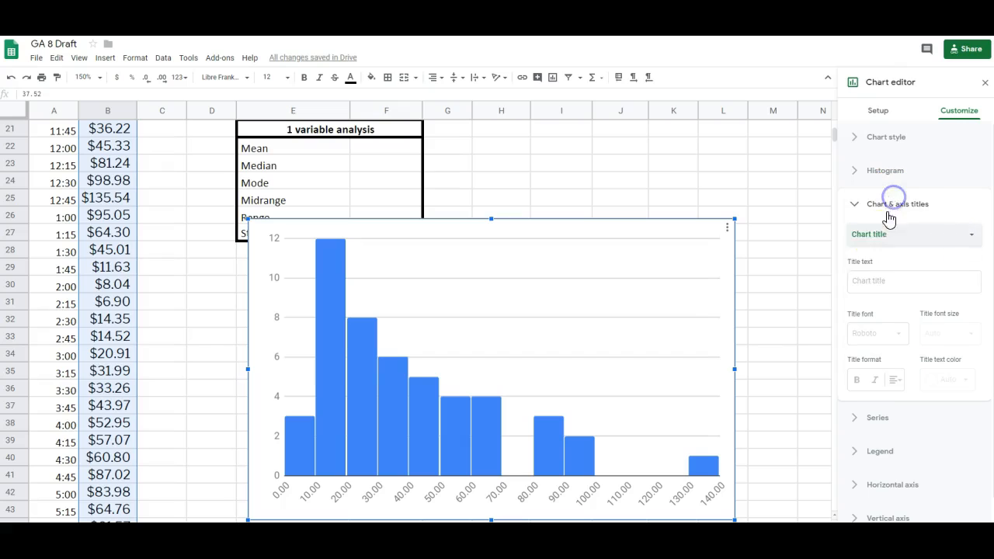
{"action": "left_click", "coordinate": [877, 281]}
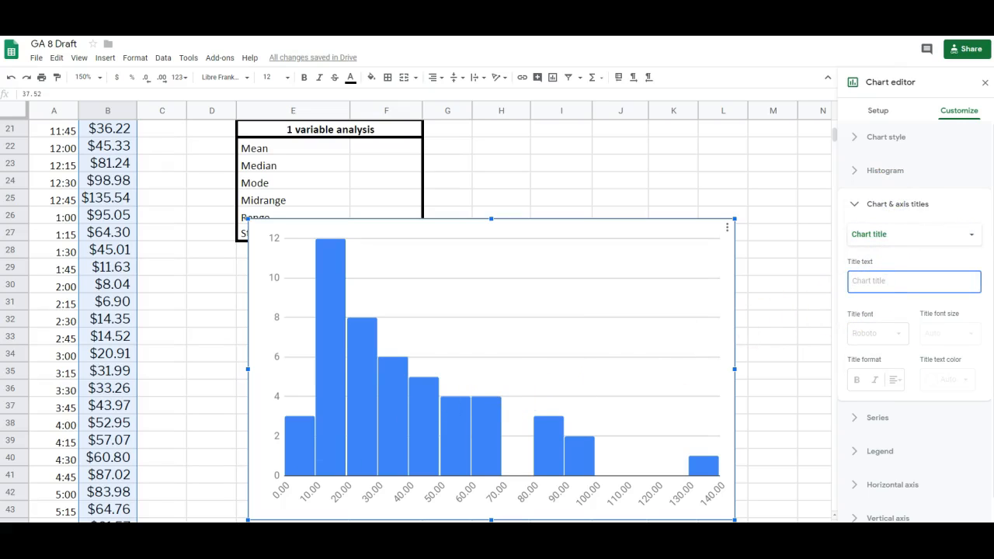
{"action": "type", "text": "His"}
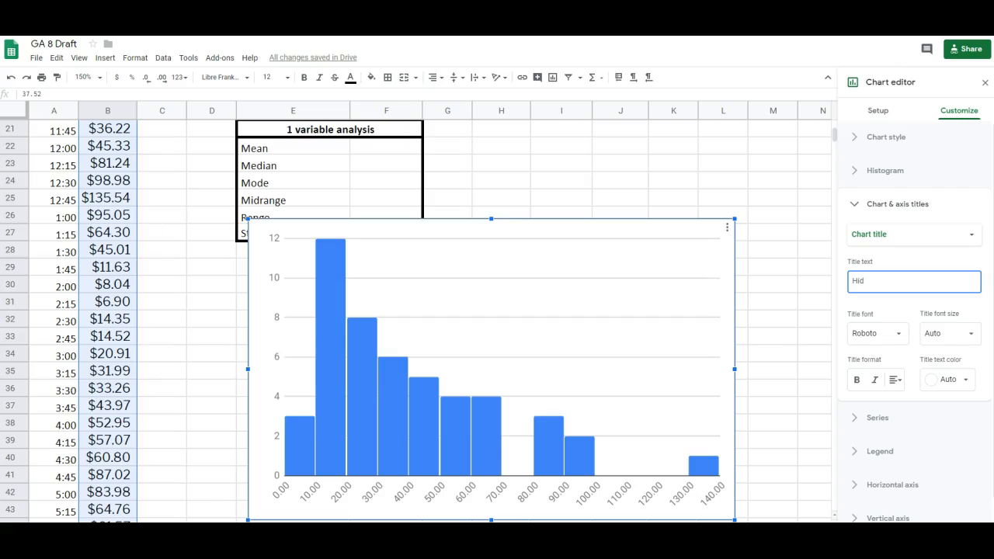
{"action": "type", "text": "tor"}
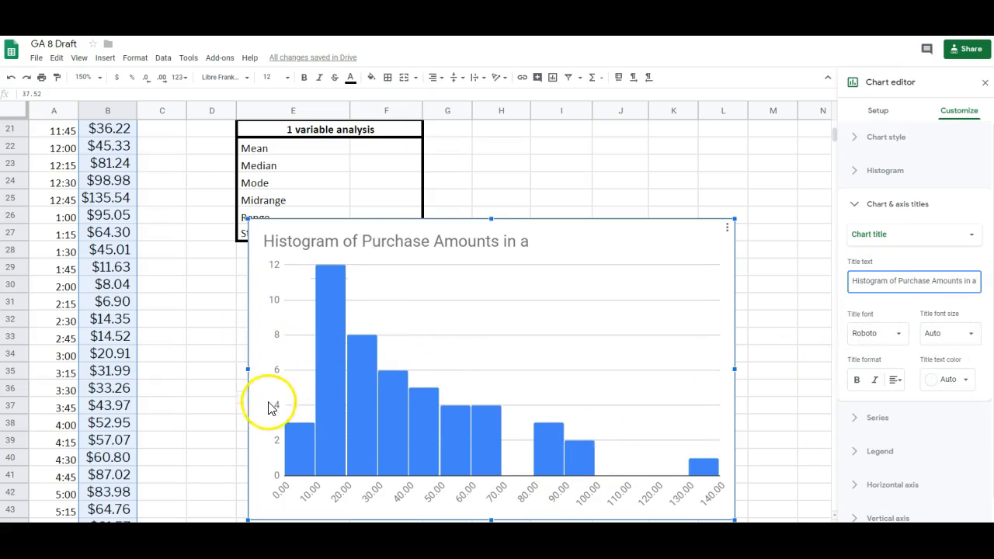
{"action": "left_click", "coordinate": [953, 247]}
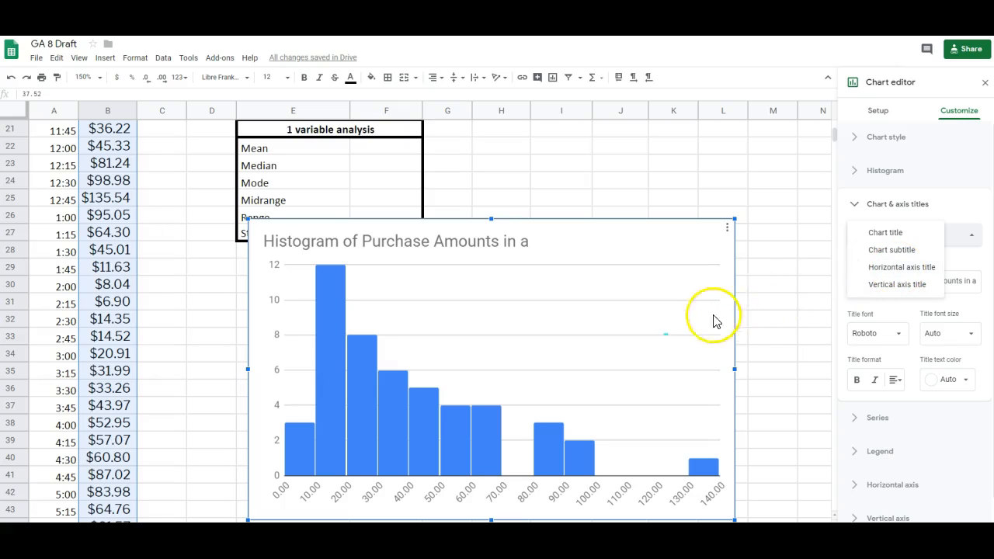
{"action": "left_click", "coordinate": [844, 260]}
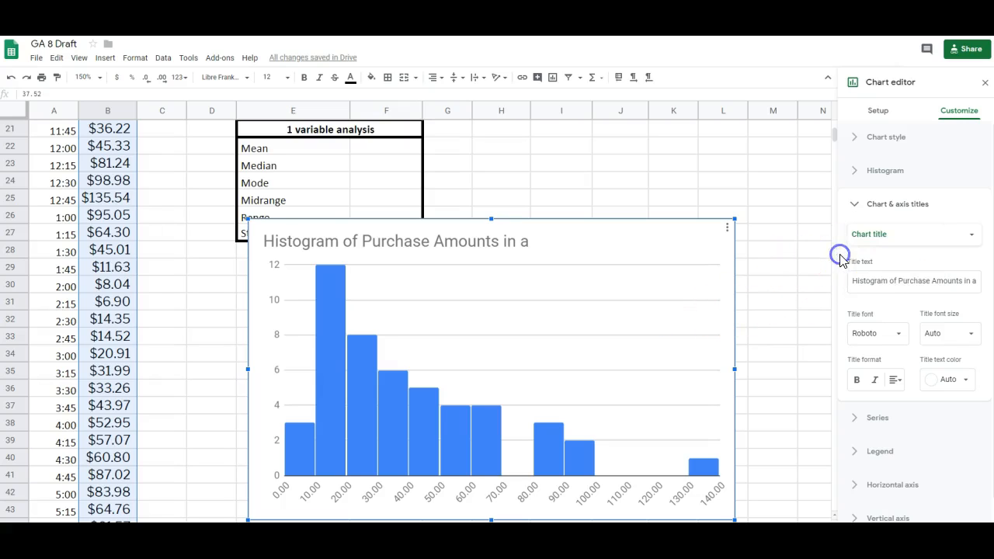
{"action": "left_click", "coordinate": [886, 281]}
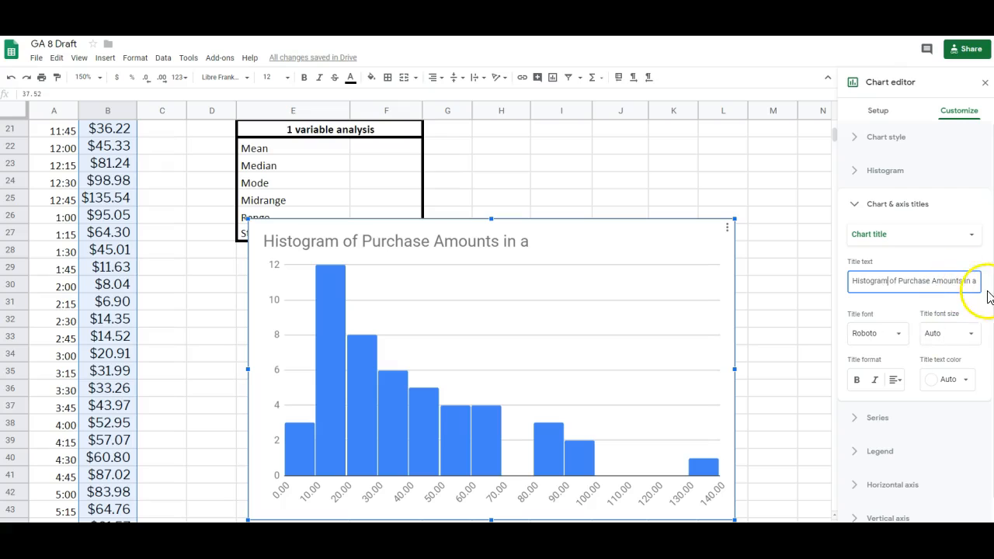
Set the histogram's horizontal axis title to "Dollar Amounts"
{"action": "left_click", "coordinate": [971, 241]}
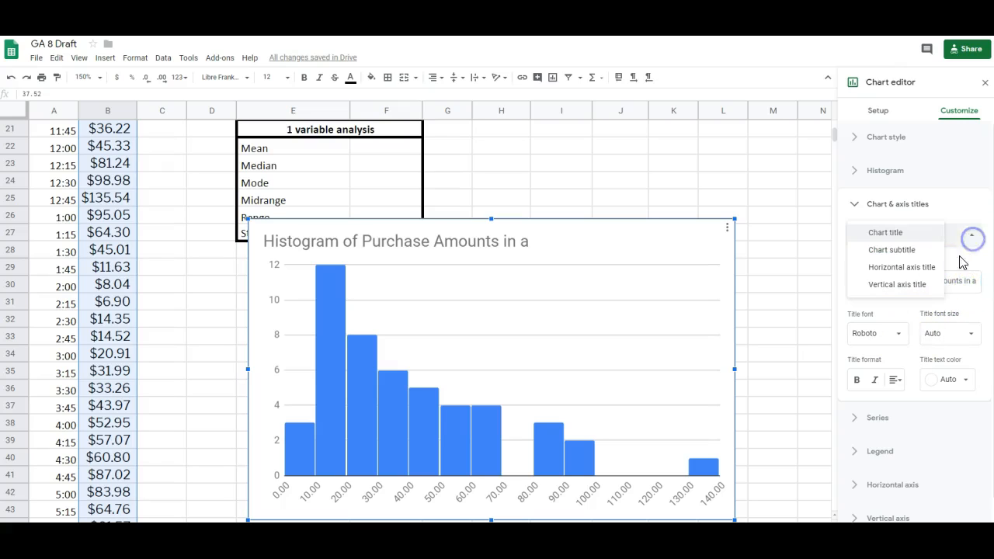
{"action": "left_click", "coordinate": [901, 267]}
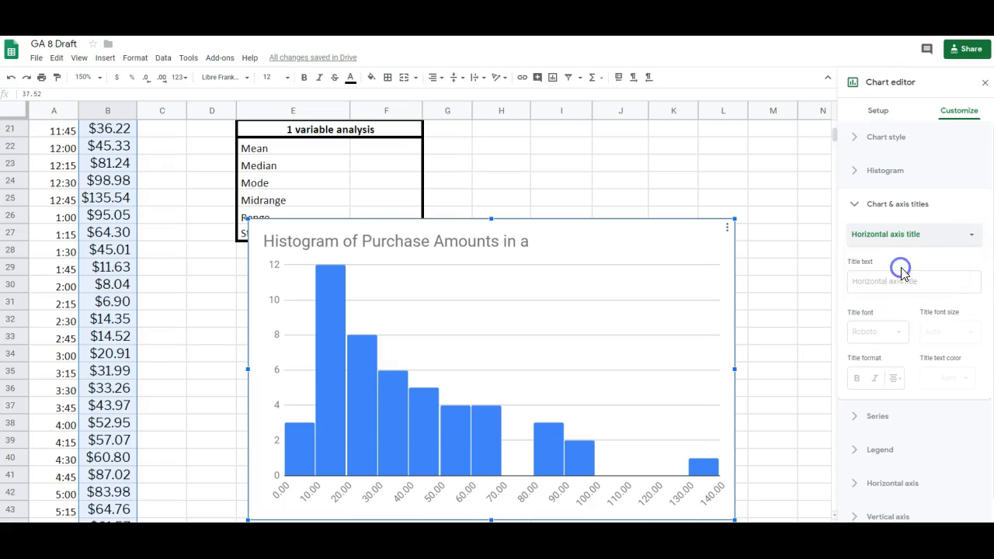
{"action": "left_click", "coordinate": [887, 281]}
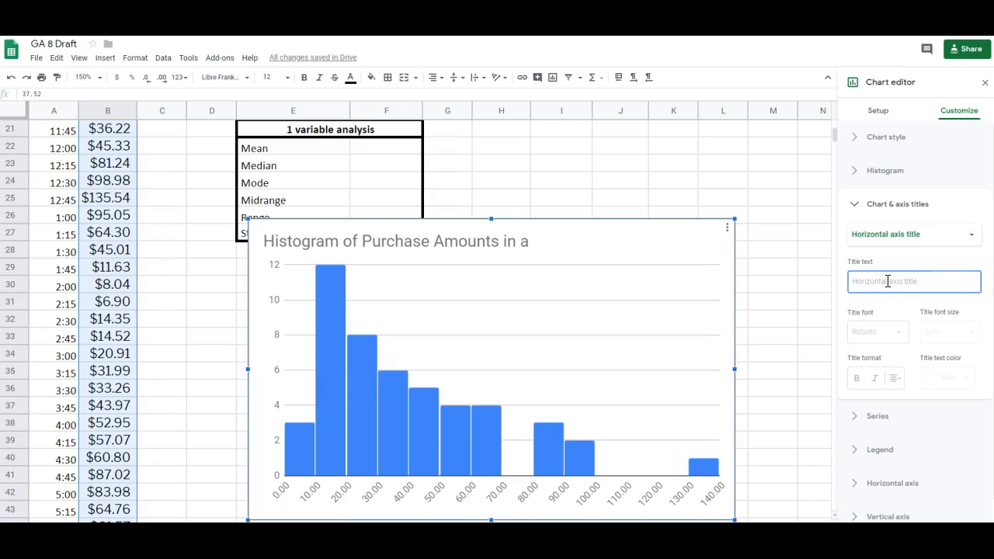
{"action": "type", "text": "Dollar Amounts"}
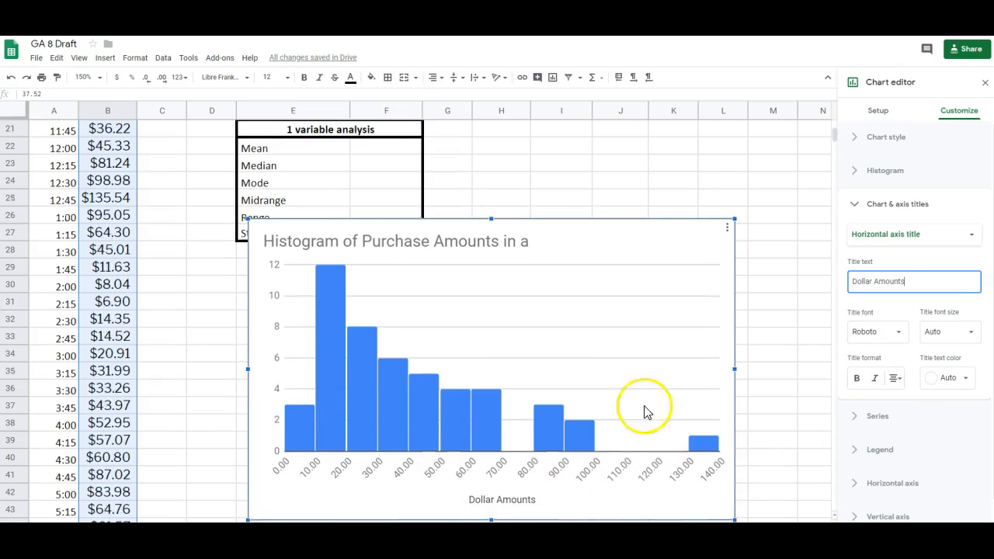
Move the histogram beside the Frequency Distribution table, over the Right Limits and Frequency columns
{"action": "scroll", "coordinate": [544, 277], "scroll_direction": "up", "scroll_amount": 1}
{"action": "double_click", "coordinate": [543, 277]}
{"action": "left_click", "coordinate": [544, 278]}
{"action": "scroll", "coordinate": [910, 440], "scroll_direction": "down", "scroll_amount": 1}
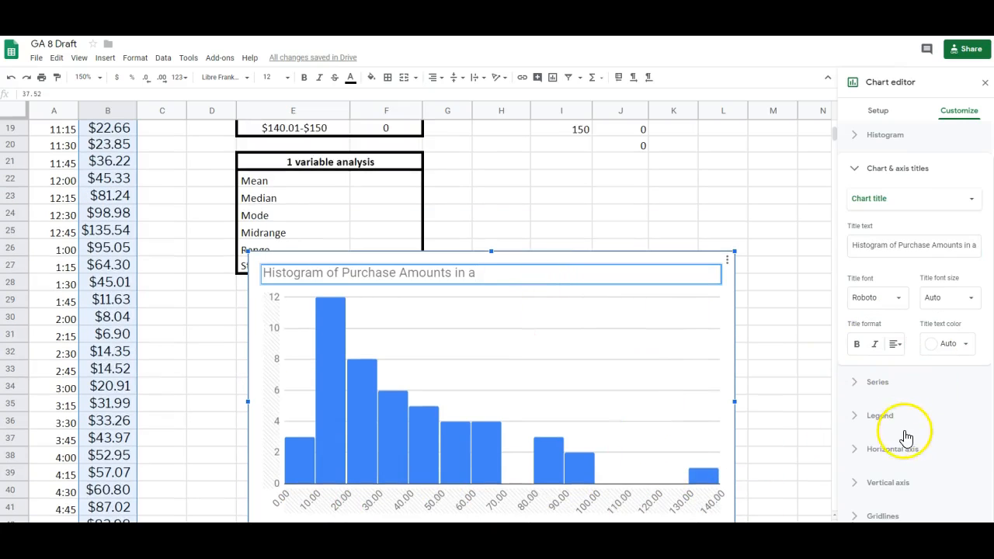
{"action": "scroll", "coordinate": [737, 435], "scroll_direction": "up", "scroll_amount": 5}
{"action": "scroll", "coordinate": [698, 379], "scroll_direction": "up", "scroll_amount": 4}
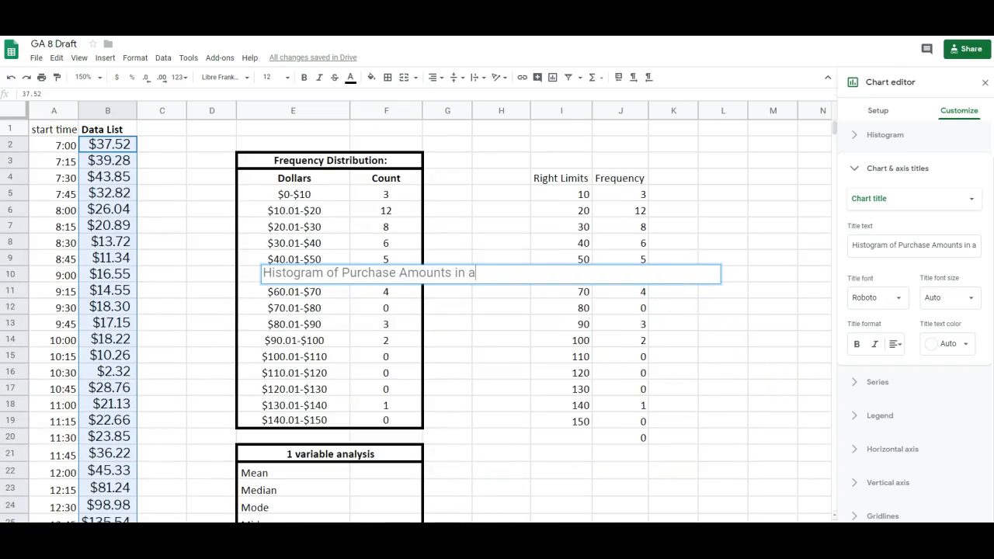
Insert a chart of the start times and data list values in A1:B49 and change its type to Line chart
{"action": "left_click", "coordinate": [45, 146]}
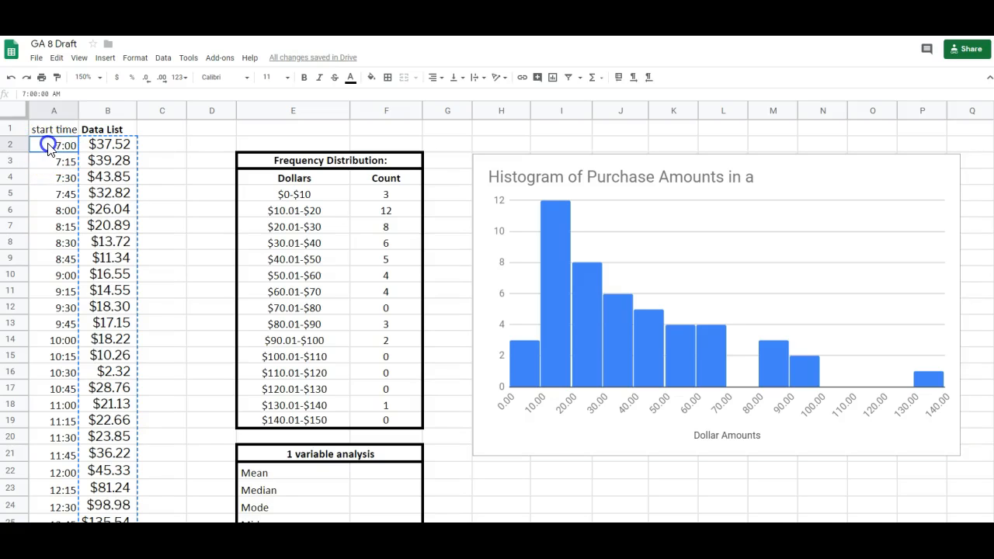
{"action": "left_click_drag", "start_coordinate": [72, 150], "coordinate": [118, 519]}
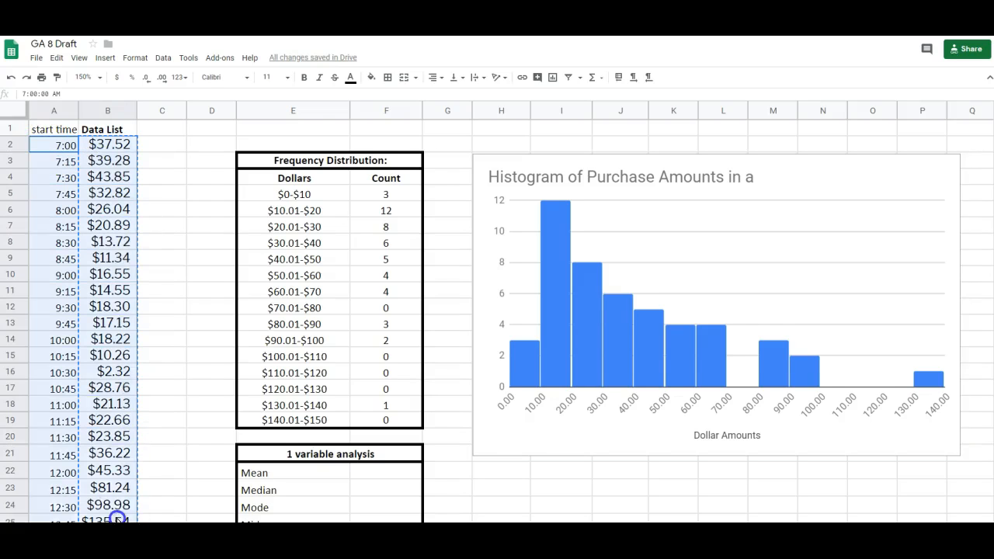
{"action": "left_click", "coordinate": [101, 60]}
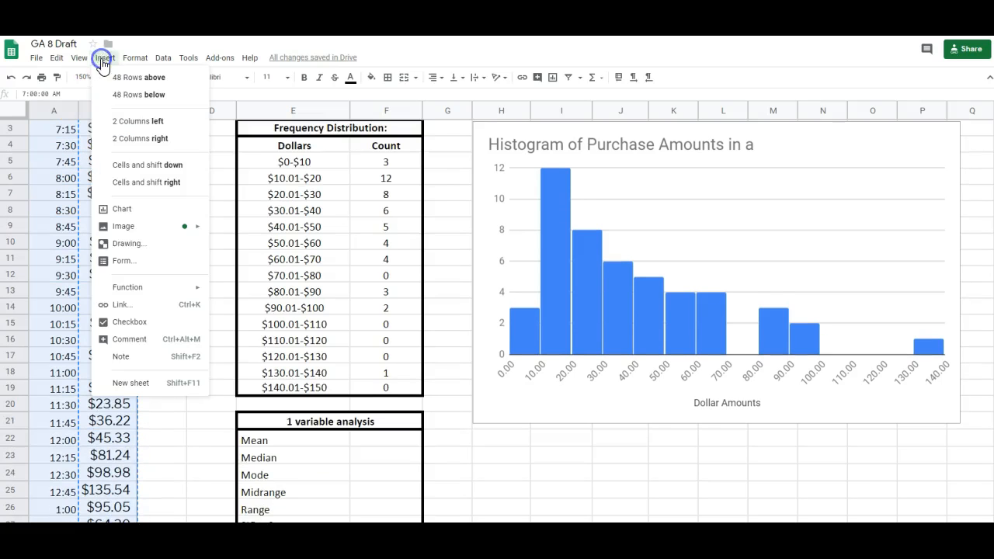
{"action": "left_click", "coordinate": [132, 209]}
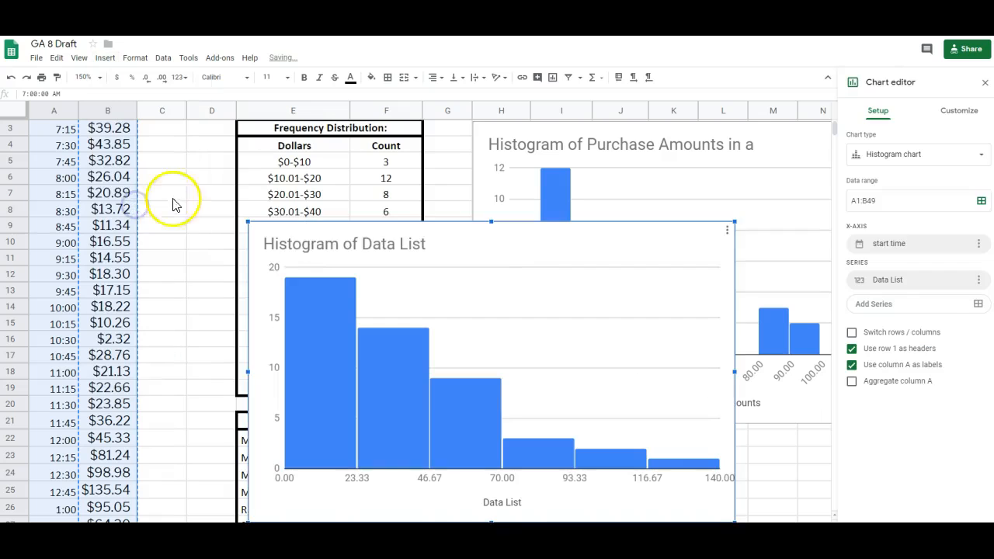
{"action": "left_click_drag", "start_coordinate": [493, 248], "coordinate": [414, 181]}
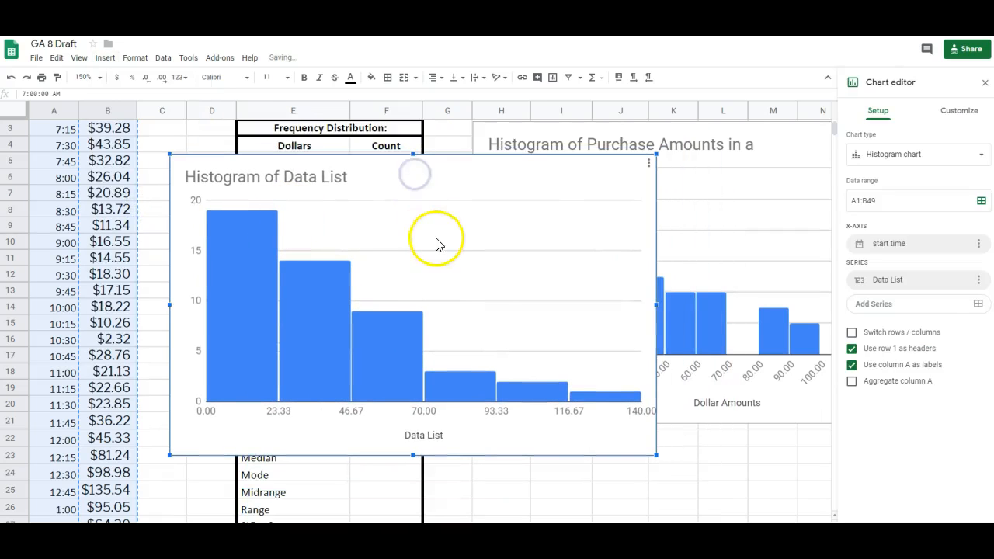
{"action": "left_click", "coordinate": [974, 157]}
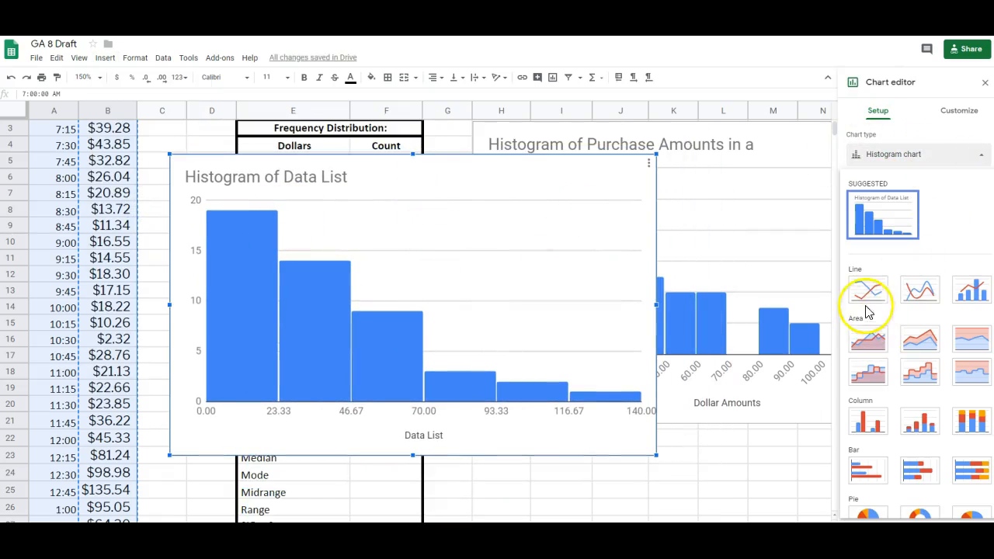
{"action": "left_click", "coordinate": [866, 297]}
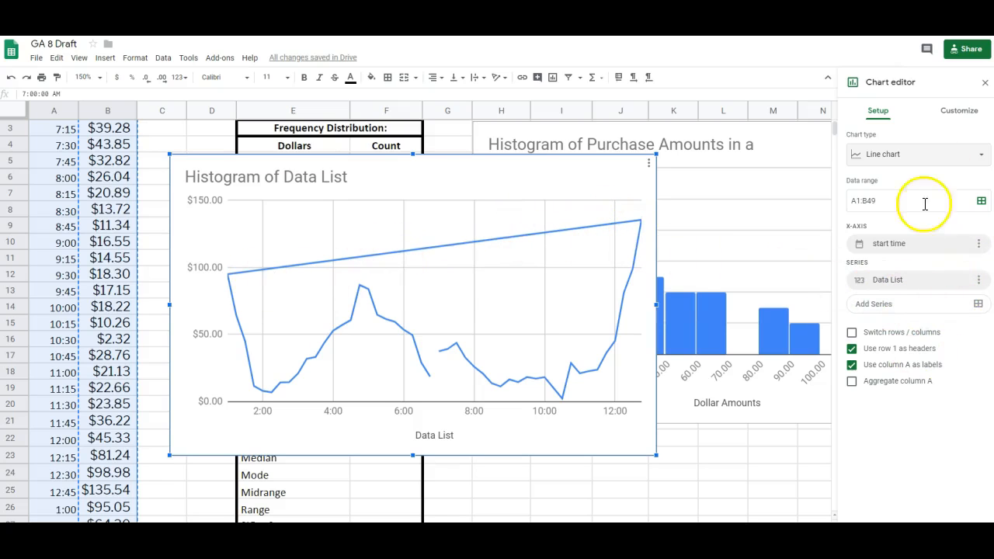
Set the line chart's horizontal axis to treat labels as text
{"action": "left_click", "coordinate": [955, 108]}
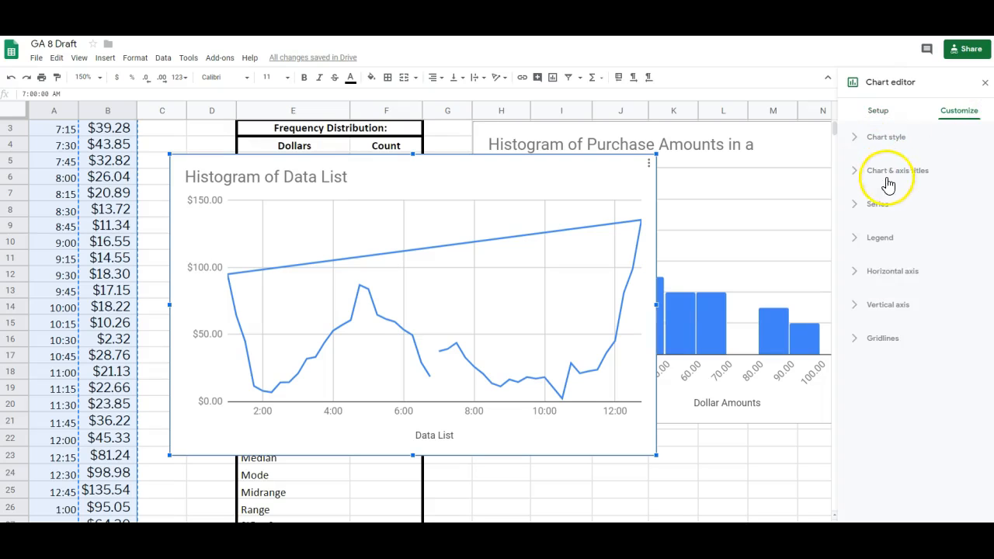
{"action": "left_click", "coordinate": [853, 275]}
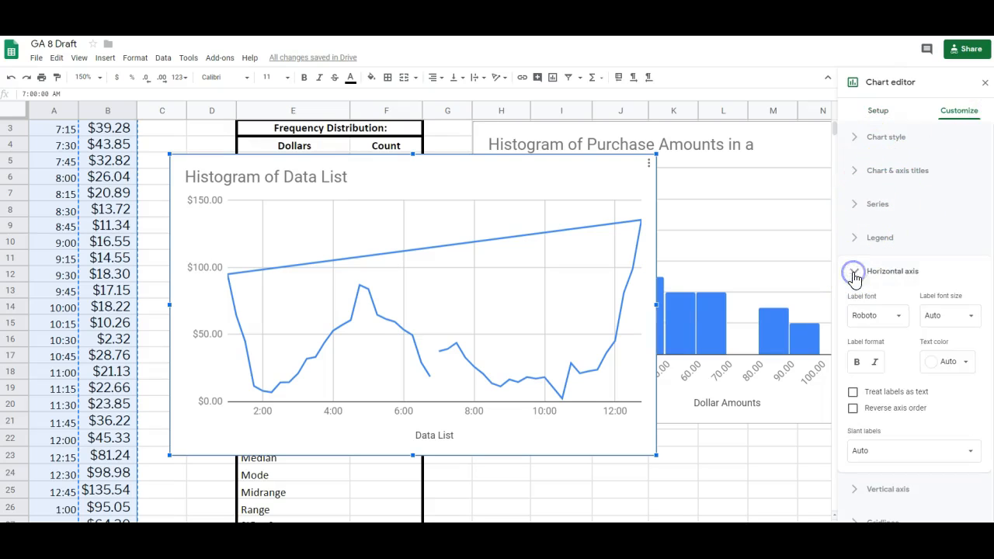
{"action": "left_click", "coordinate": [853, 393]}
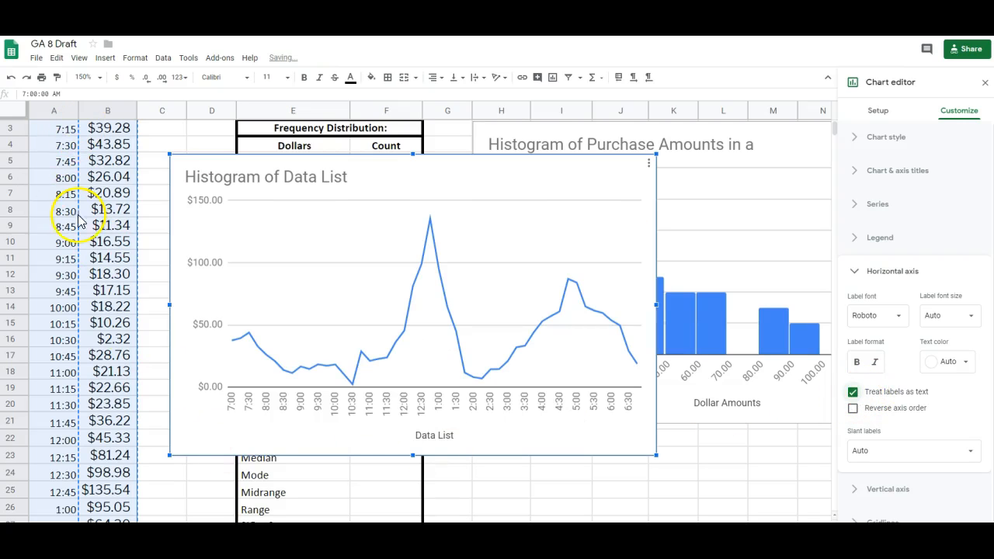
Set the line chart's horizontal axis title to "Time"
{"action": "left_click", "coordinate": [439, 440]}
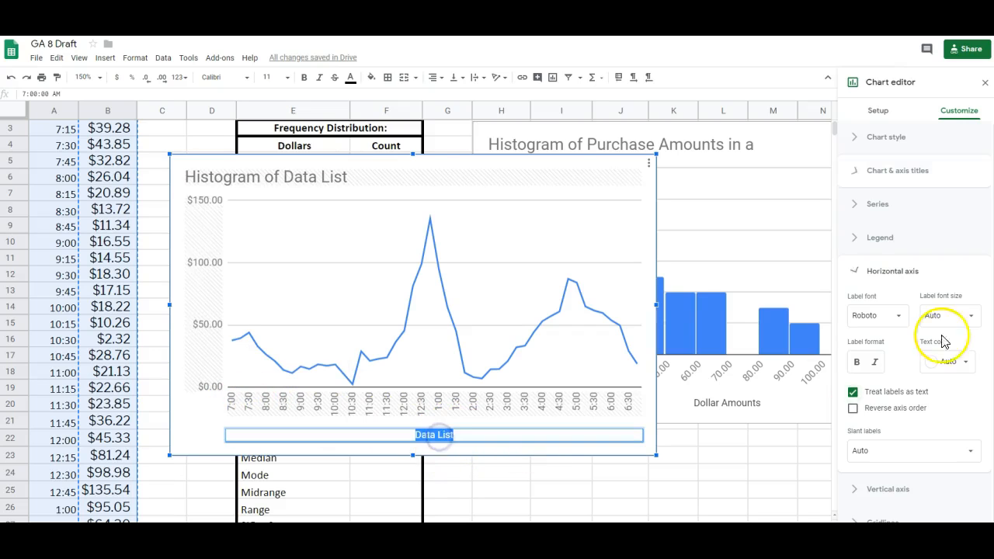
{"action": "left_click", "coordinate": [952, 204]}
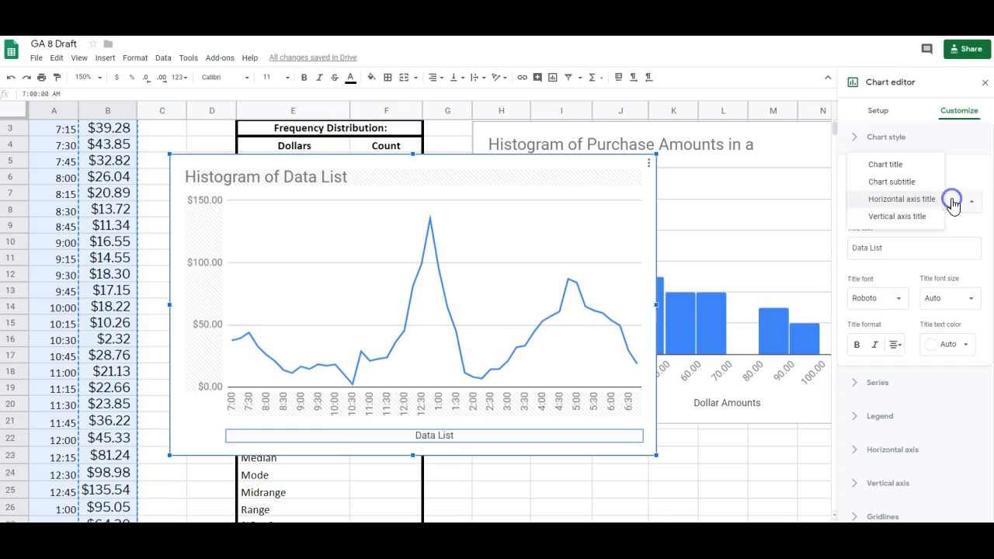
{"action": "left_click", "coordinate": [922, 211]}
{"action": "triple_click", "coordinate": [894, 248]}
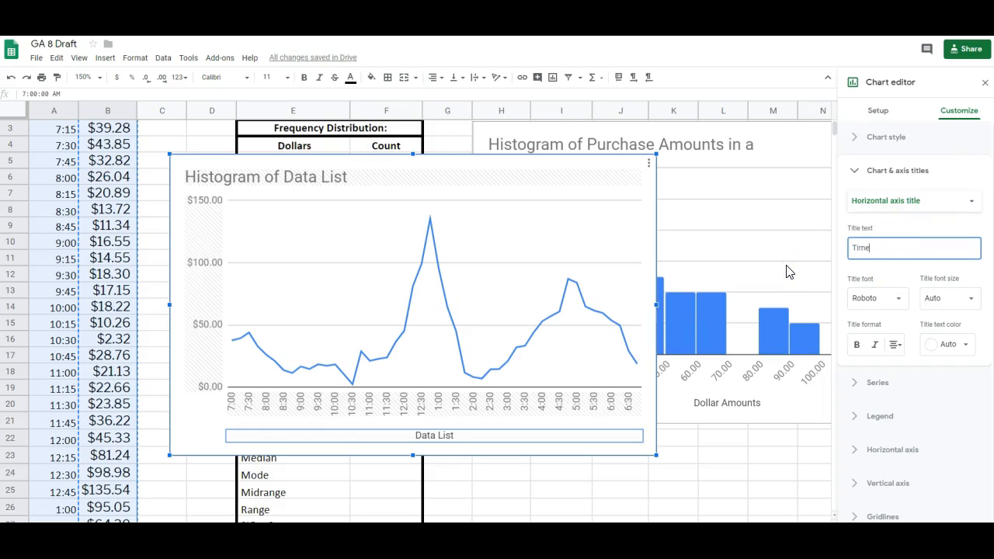
{"action": "scroll", "coordinate": [362, 406], "scroll_direction": "up", "scroll_amount": 1}
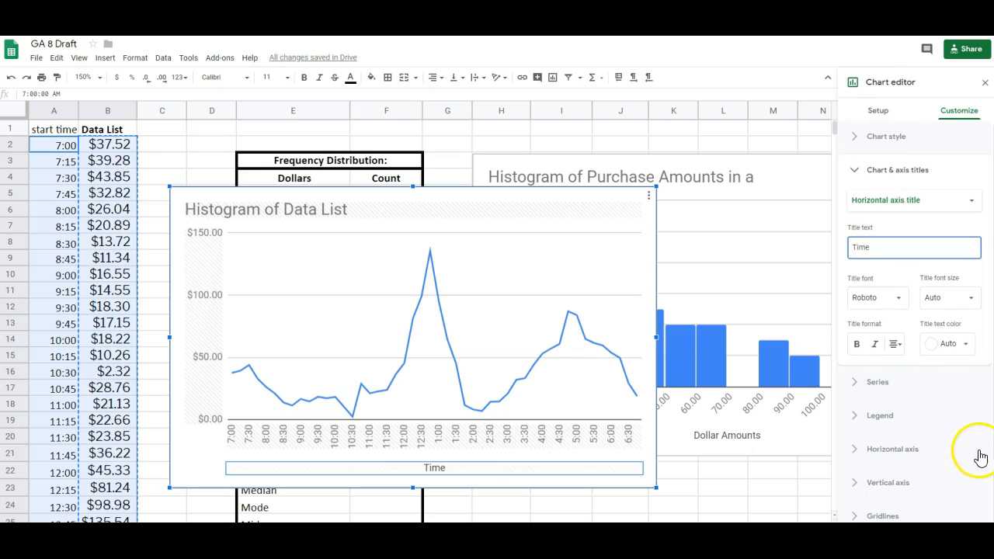
{"action": "left_click", "coordinate": [969, 420]}
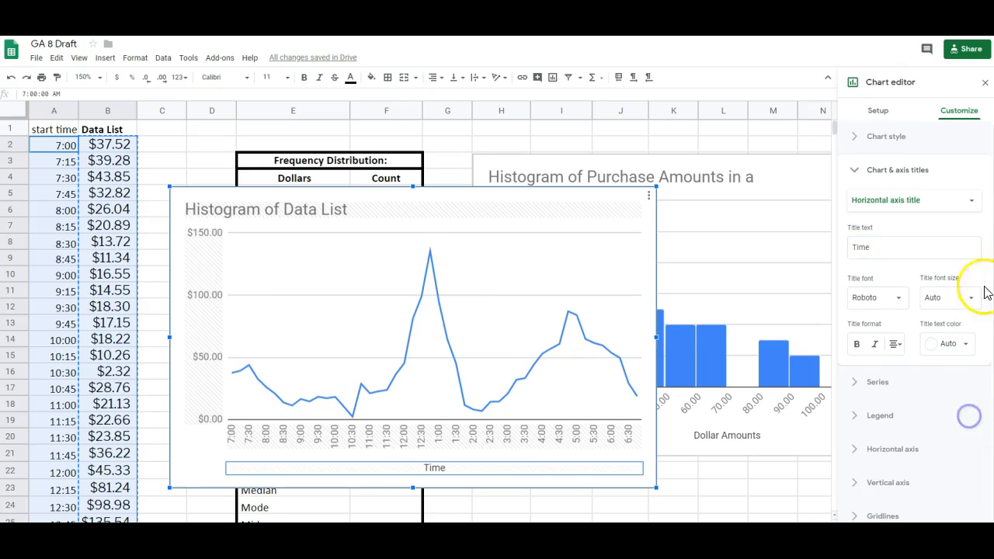
Set the point size of the line chart's Data List series to 2px
{"action": "left_click", "coordinate": [856, 139]}
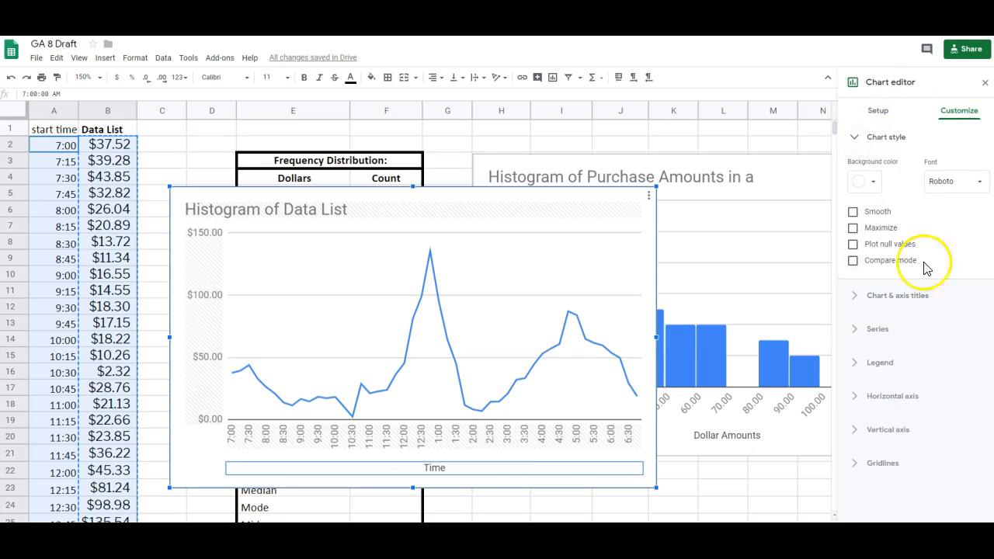
{"action": "left_click", "coordinate": [452, 394]}
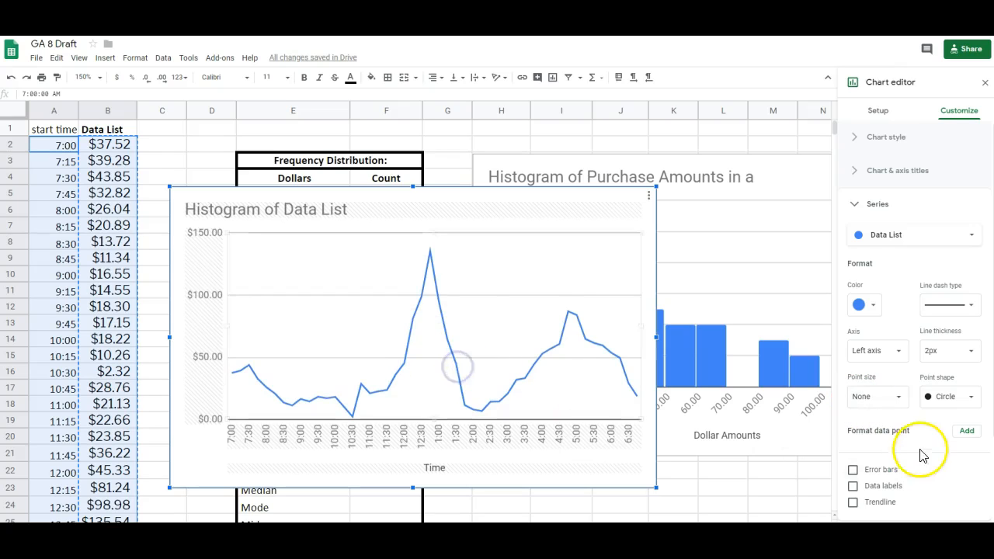
{"action": "left_click", "coordinate": [897, 398]}
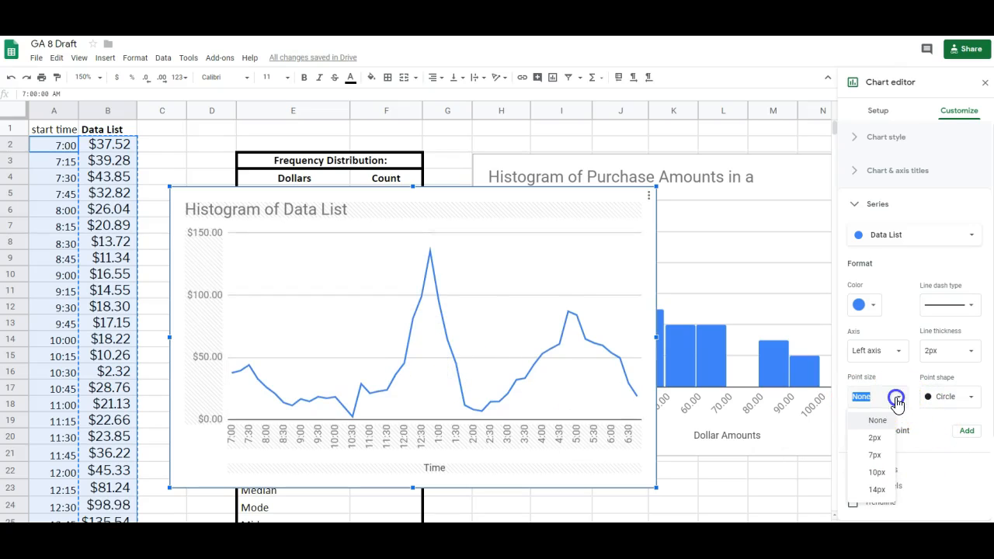
{"action": "left_click", "coordinate": [879, 439]}
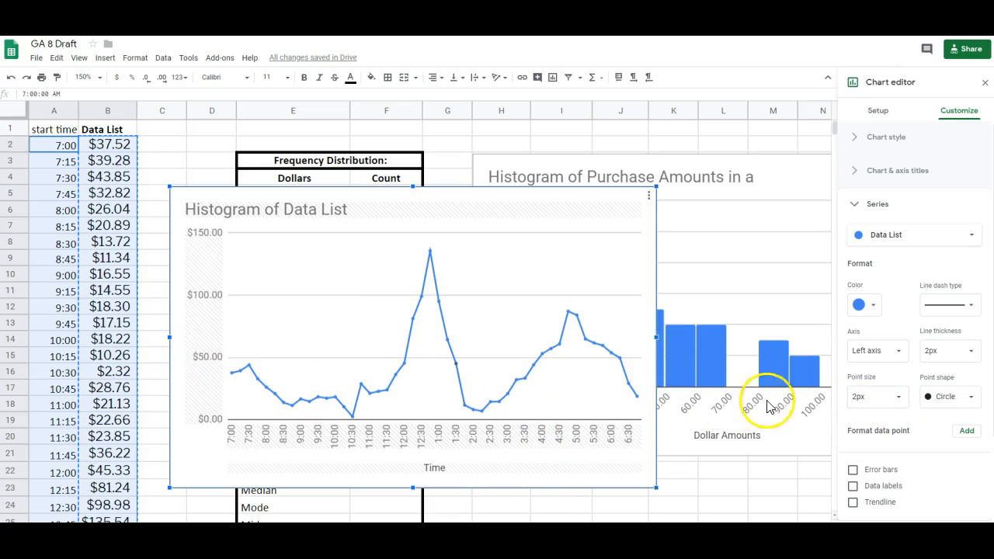
{"action": "left_click", "coordinate": [897, 398]}
{"action": "left_click", "coordinate": [878, 420]}
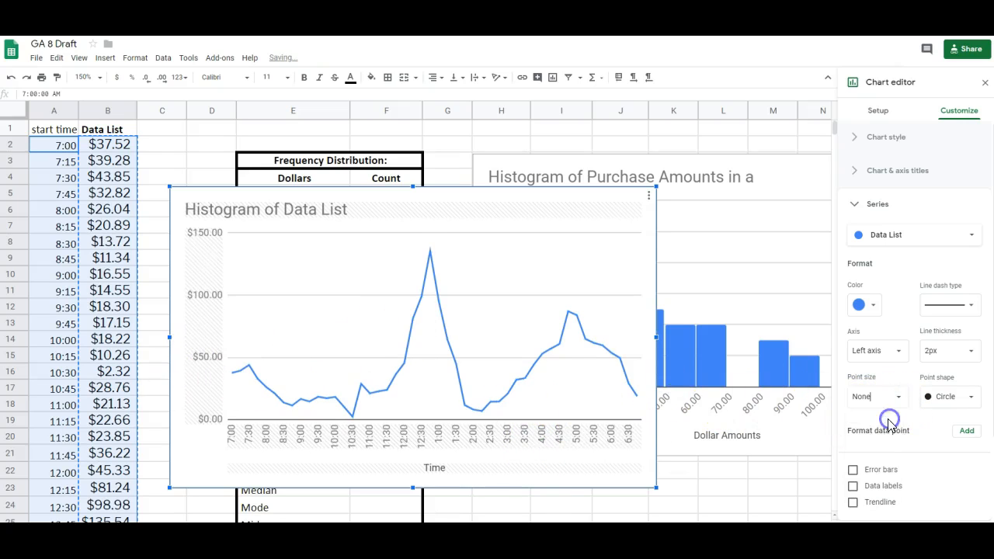
{"action": "left_click", "coordinate": [898, 402]}
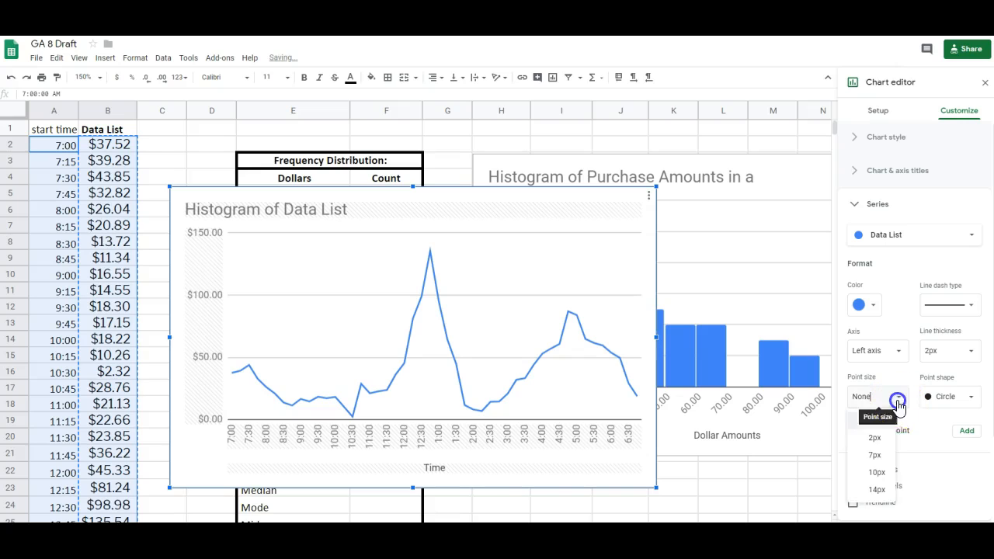
{"action": "left_click", "coordinate": [891, 439]}
Set the line chart's title to "Purchase Amounts by Time in a Grocery"
{"action": "double_click", "coordinate": [334, 208]}
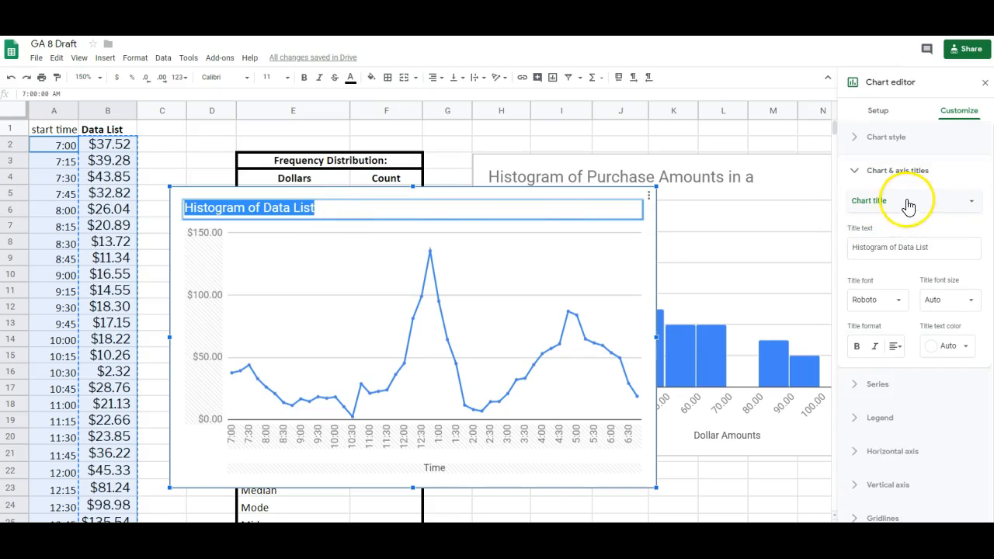
{"action": "left_click_drag", "start_coordinate": [938, 247], "coordinate": [830, 253]}
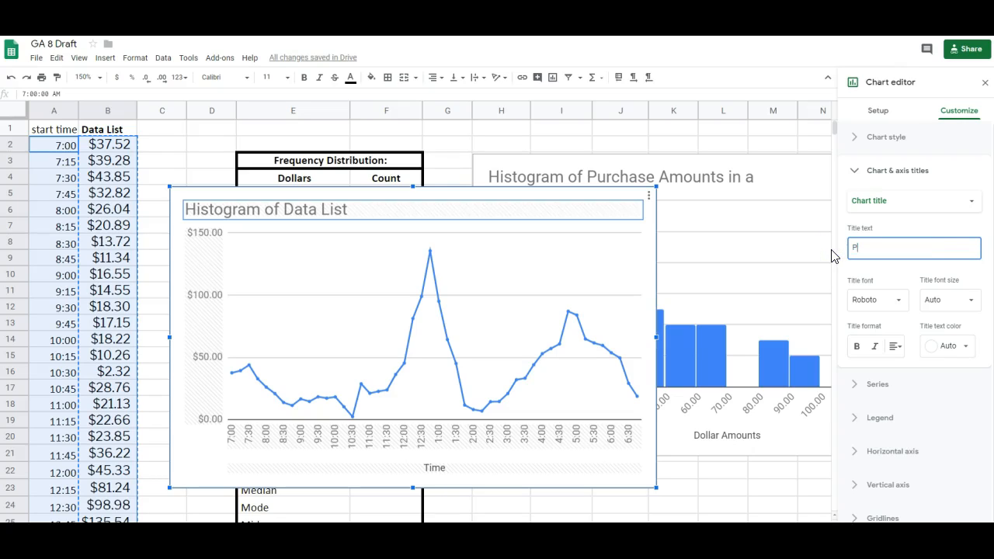
{"action": "type", "text": "Amounts in Dollars"}
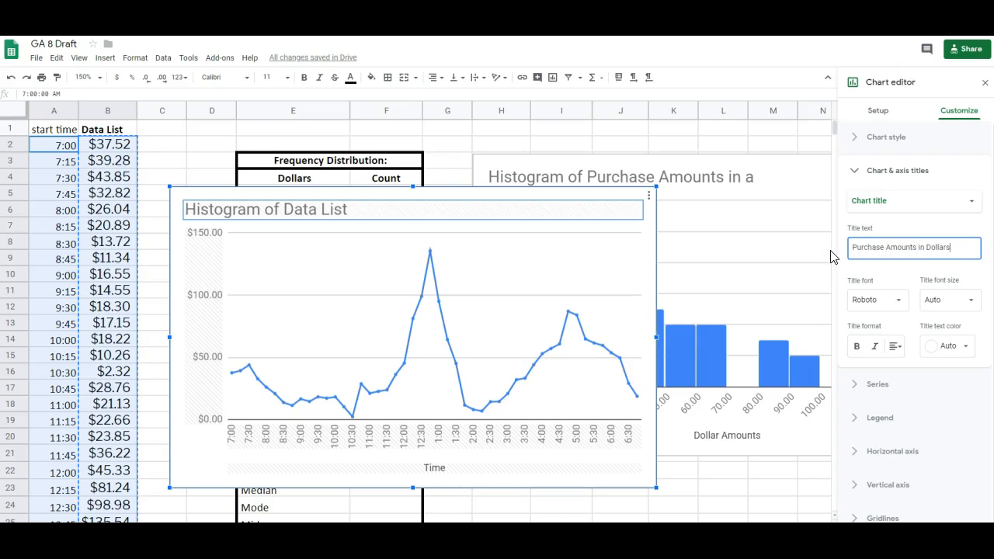
{"action": "key", "text": "BackSpace"}
{"action": "key", "text": "BackSpace"}
{"action": "key", "text": "BackSpace"}
{"action": "key", "text": "BackSpace"}
{"action": "key", "text": "BackSpace"}
{"action": "key", "text": "BackSpace"}
{"action": "key", "text": "BackSpace"}
{"action": "key", "text": "BackSpace"}
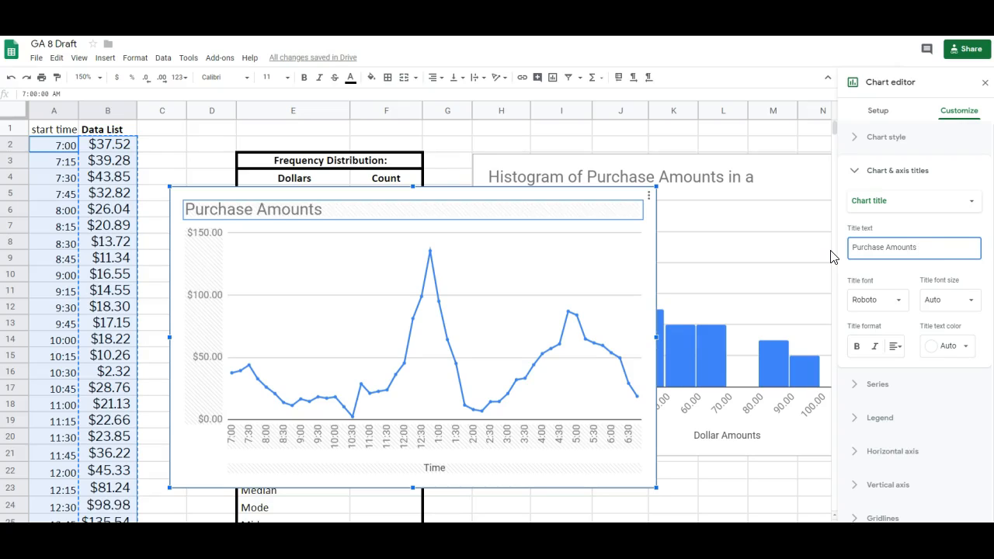
{"action": "type", "text": "by Time in a Grocery"}
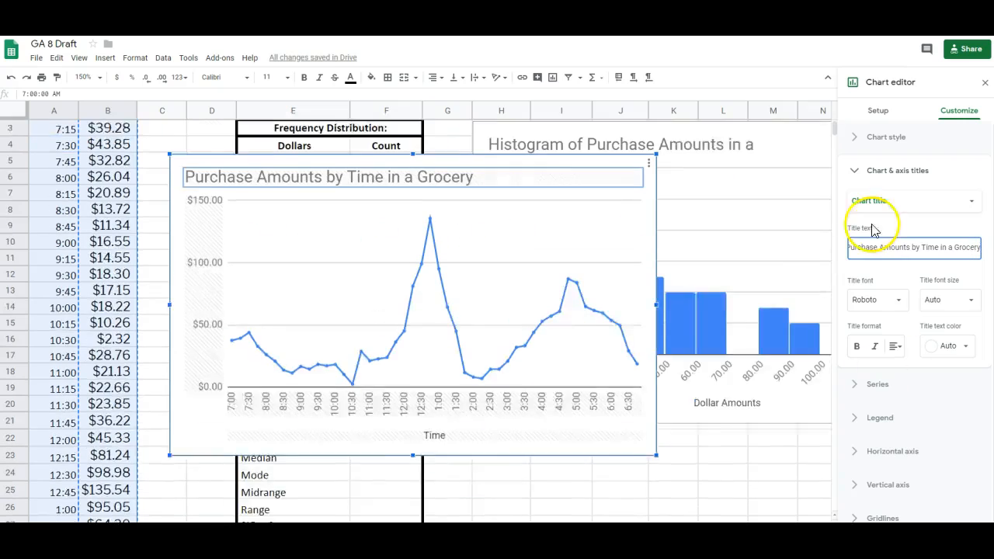